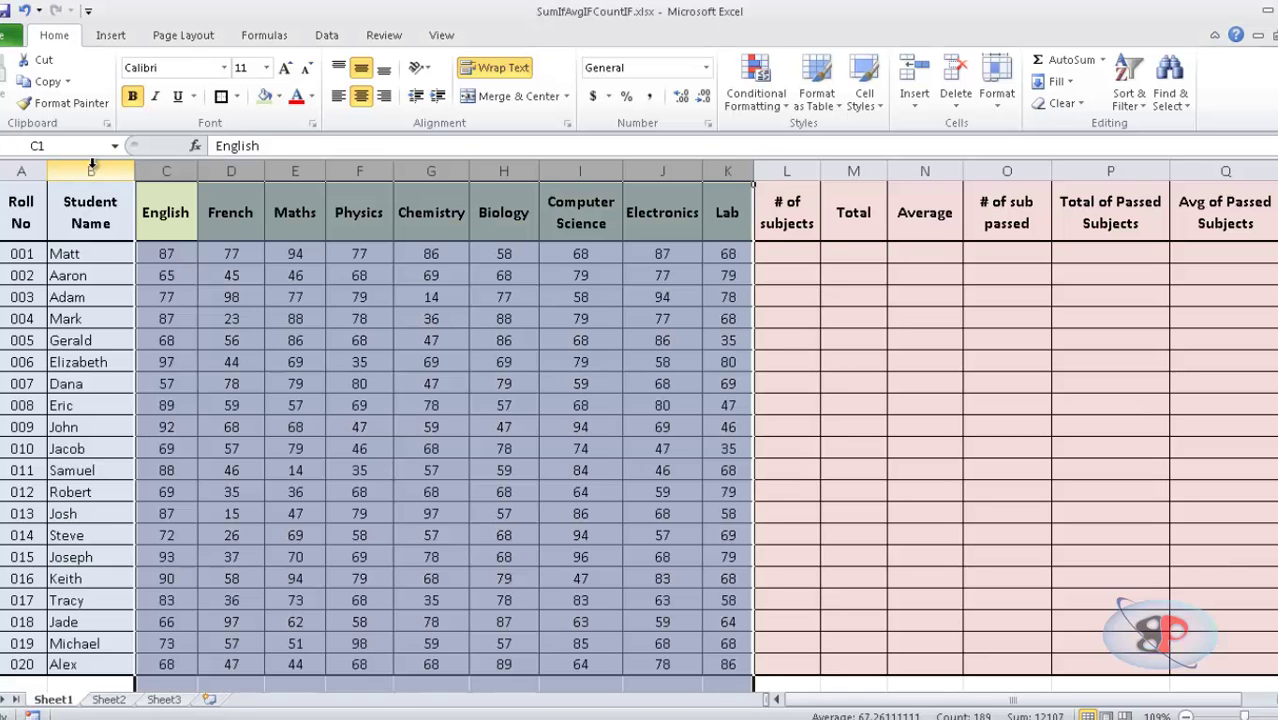
Step: Enter =COUNT(C2:K2) in L2 to count the first student's subjects
click(93, 174)
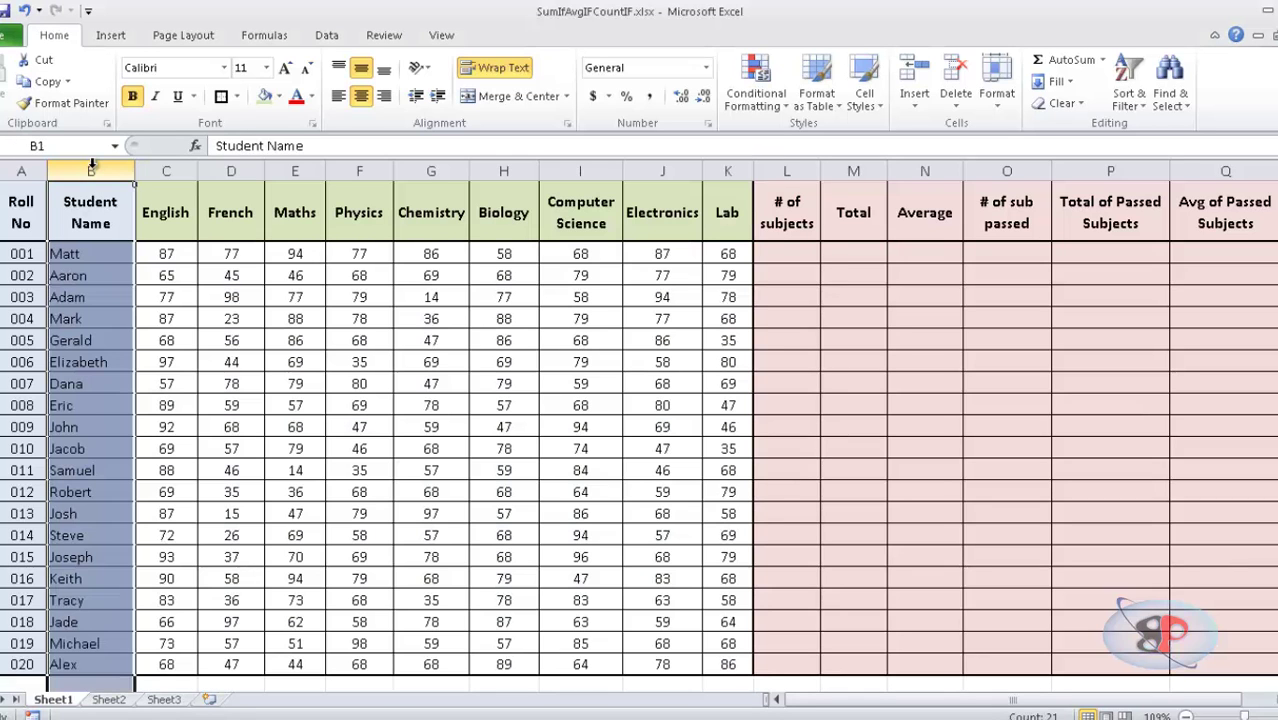
click(145, 174)
drag(145, 174, 737, 197)
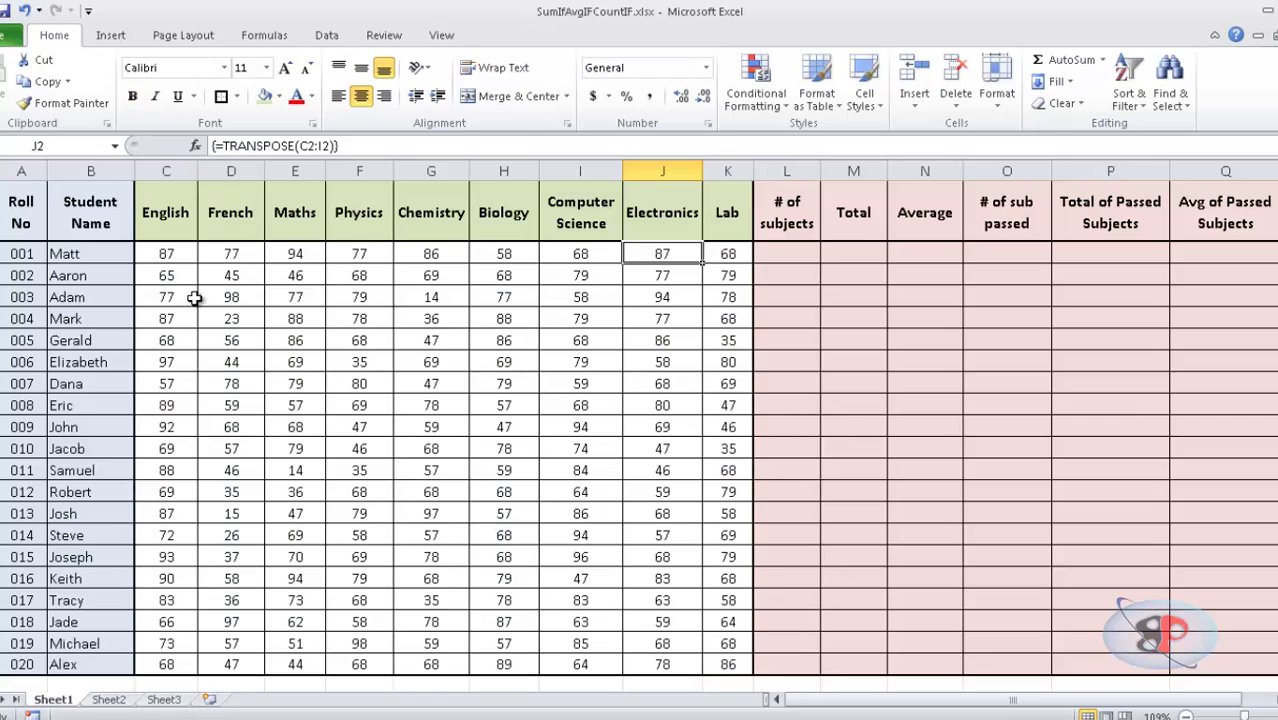
click(802, 255)
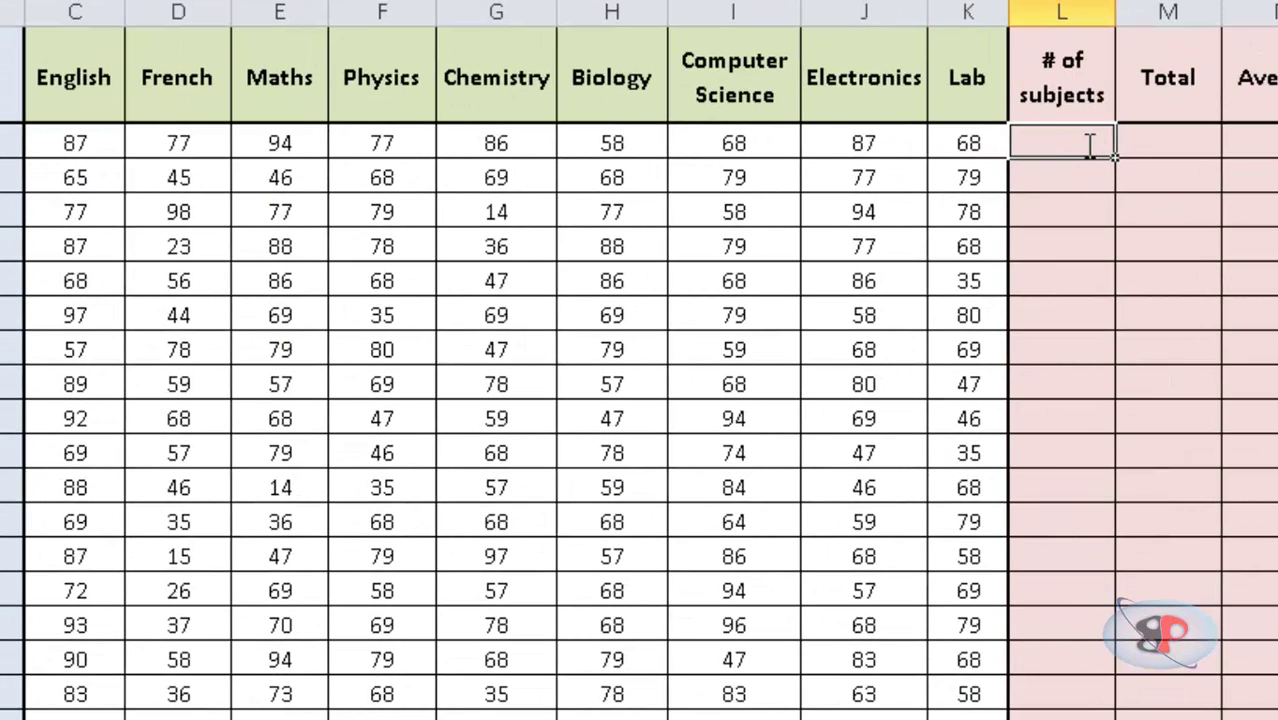
text(=count()
click(105, 147)
drag(105, 147, 962, 147)
text())
key(Return)
Step: Check the count of 9 against the subject headers English through Lab
click(1075, 142)
click(100, 46)
click(377, 53)
click(462, 46)
click(578, 48)
click(740, 52)
click(938, 77)
Step: Enter =SUM(C2:K2) in M2 for the first student's Total
click(1184, 156)
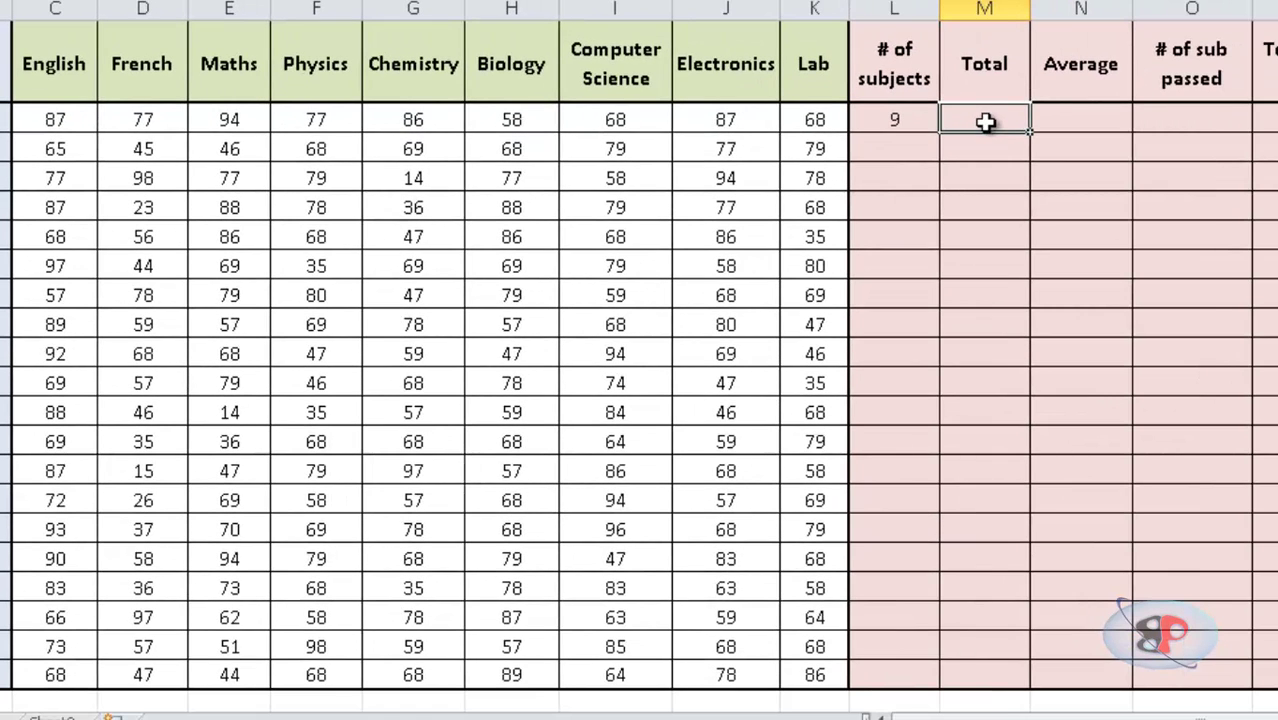
text(=count)
key(BackSpace)
key(BackSpace)
key(BackSpace)
key(BackSpace)
key(BackSpace)
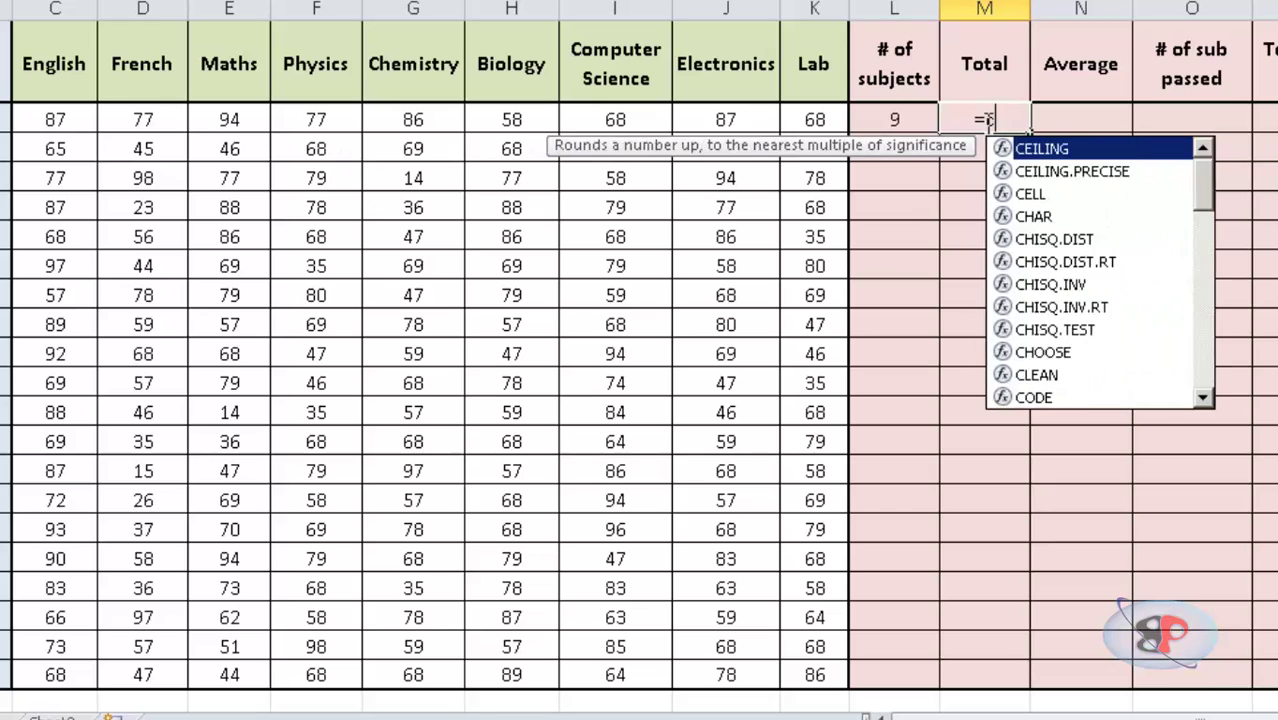
text(sum()
click(60, 118)
drag(65, 115, 820, 119)
text())
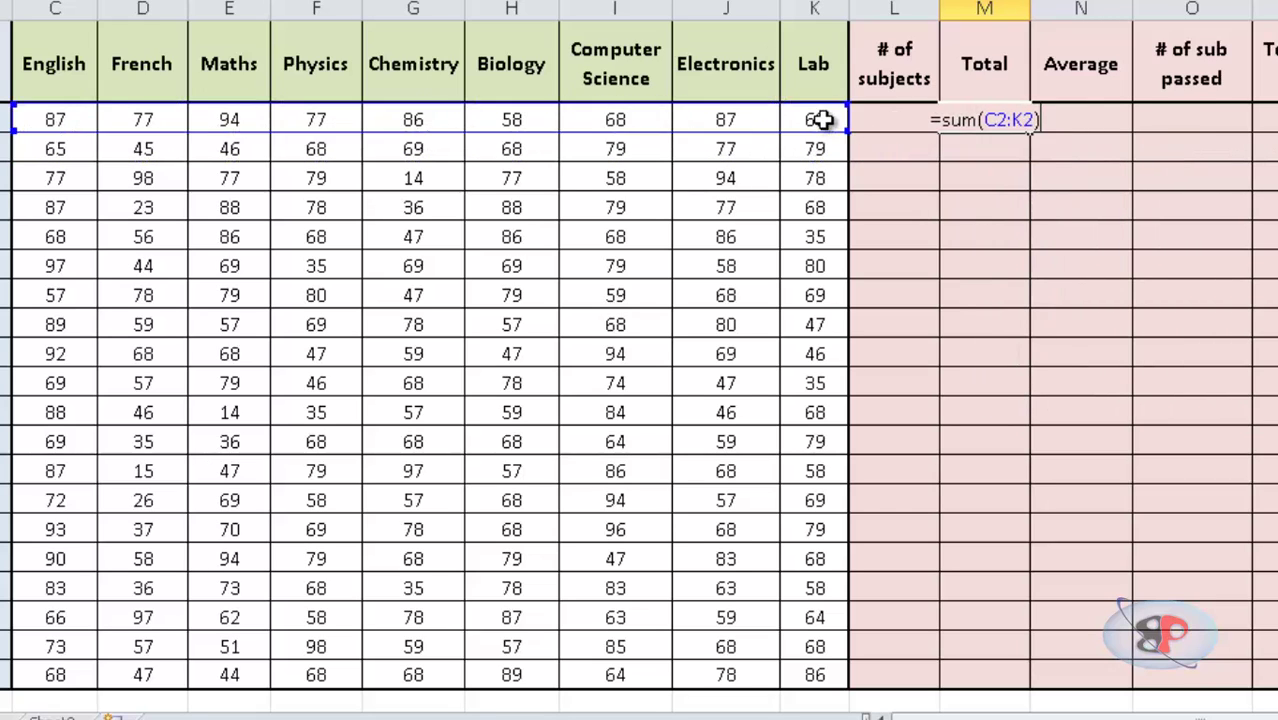
key(Return)
Step: Enter =AVERAGE(C2:K2) in N2 for the first student's Average
click(1086, 124)
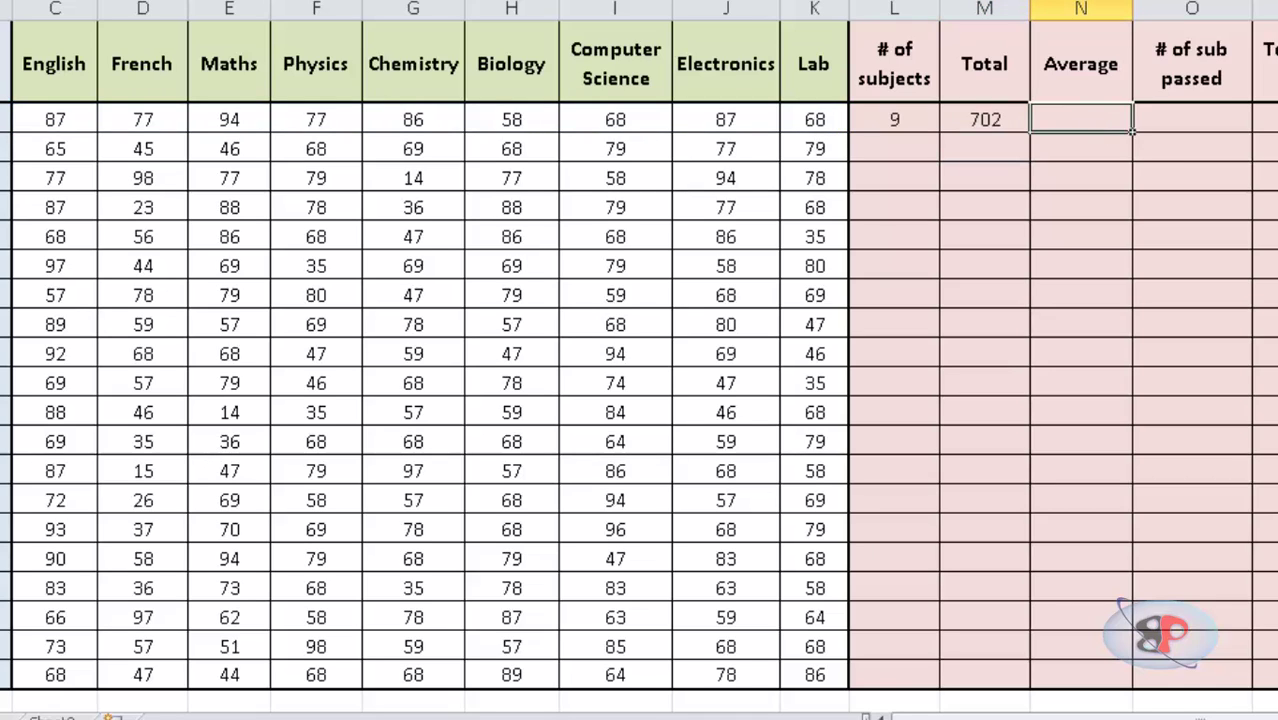
text(=average)
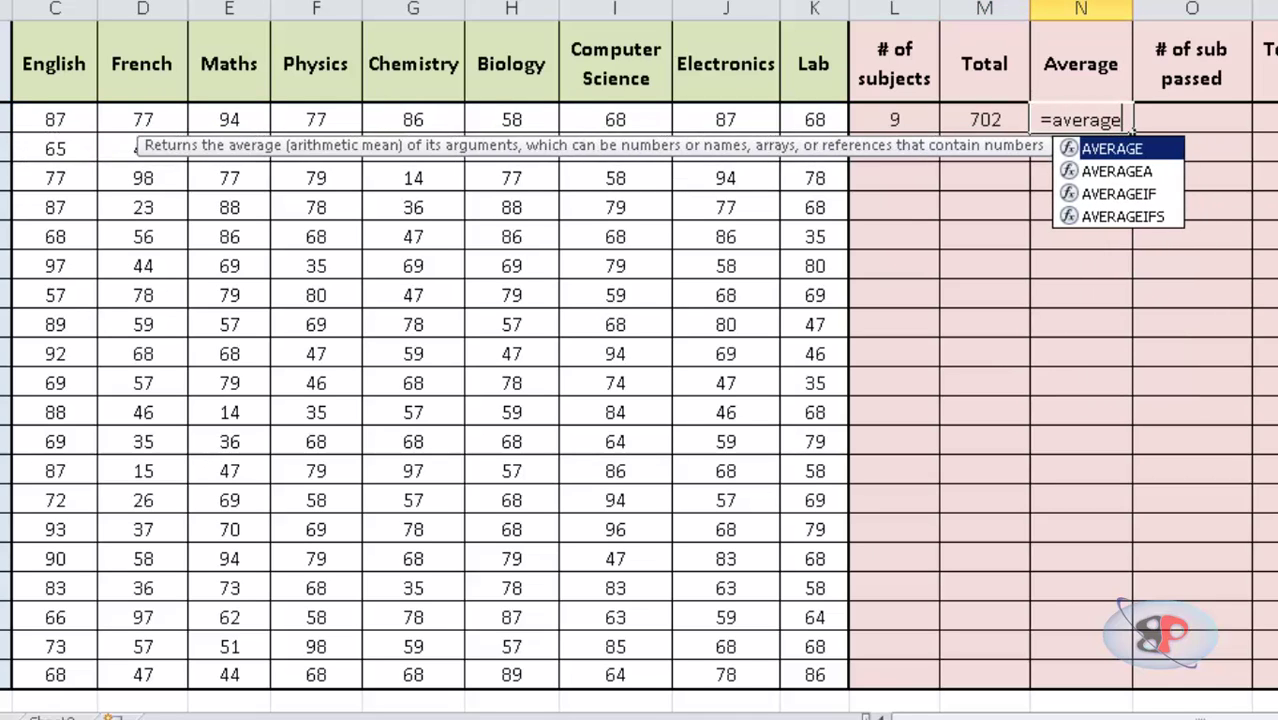
text(()
drag(62, 120, 797, 112)
key(Return)
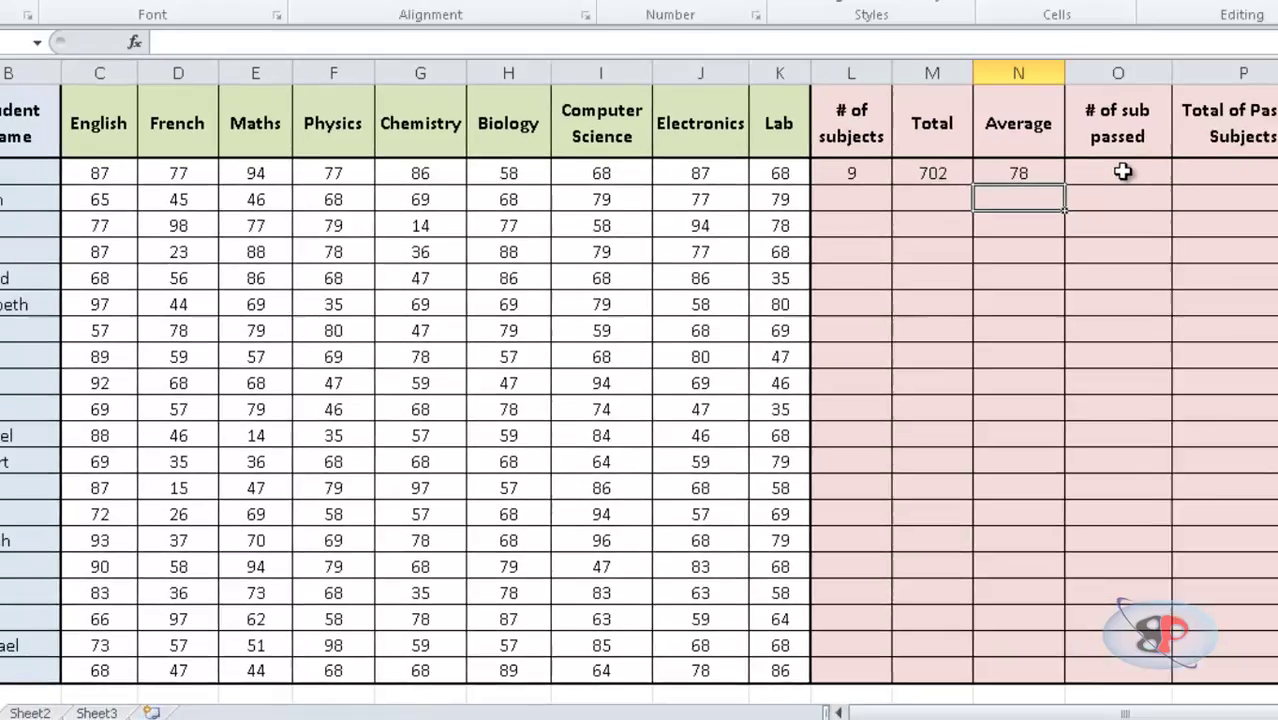
Step: Enter =COUNTIF(C2:K2,">50") in O2, giving 9 passed subjects
click(1226, 112)
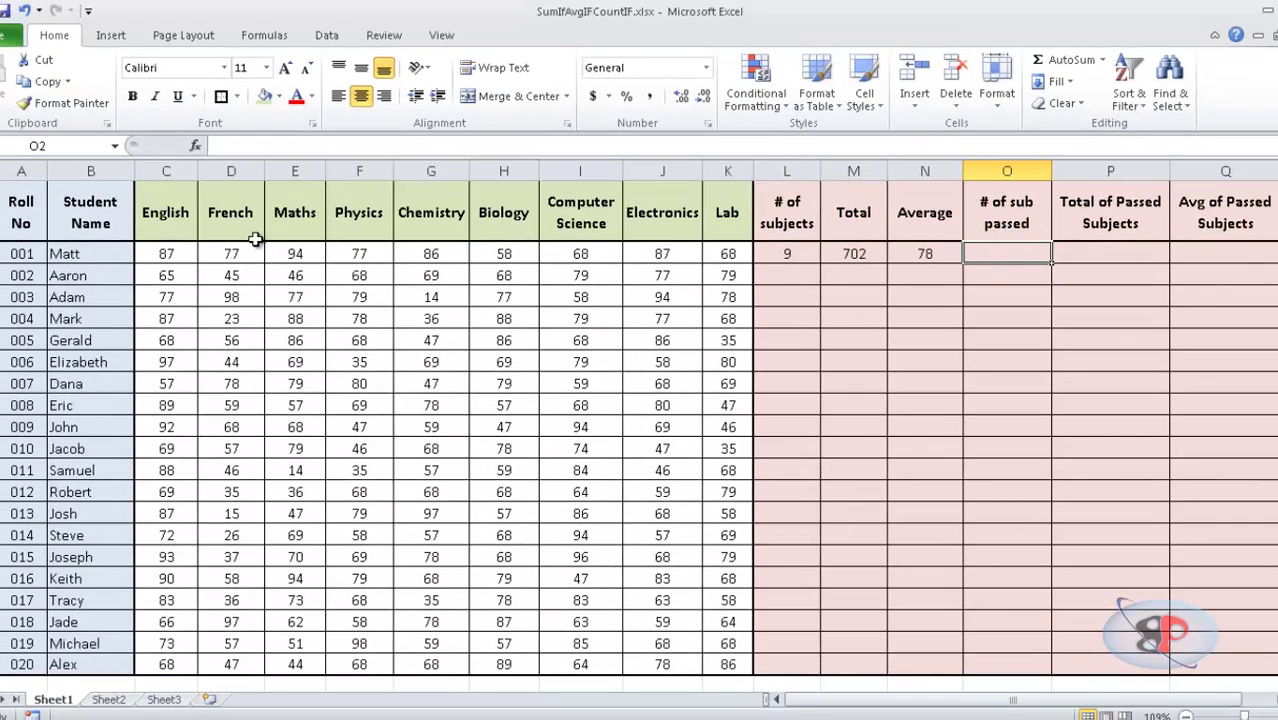
click(98, 254)
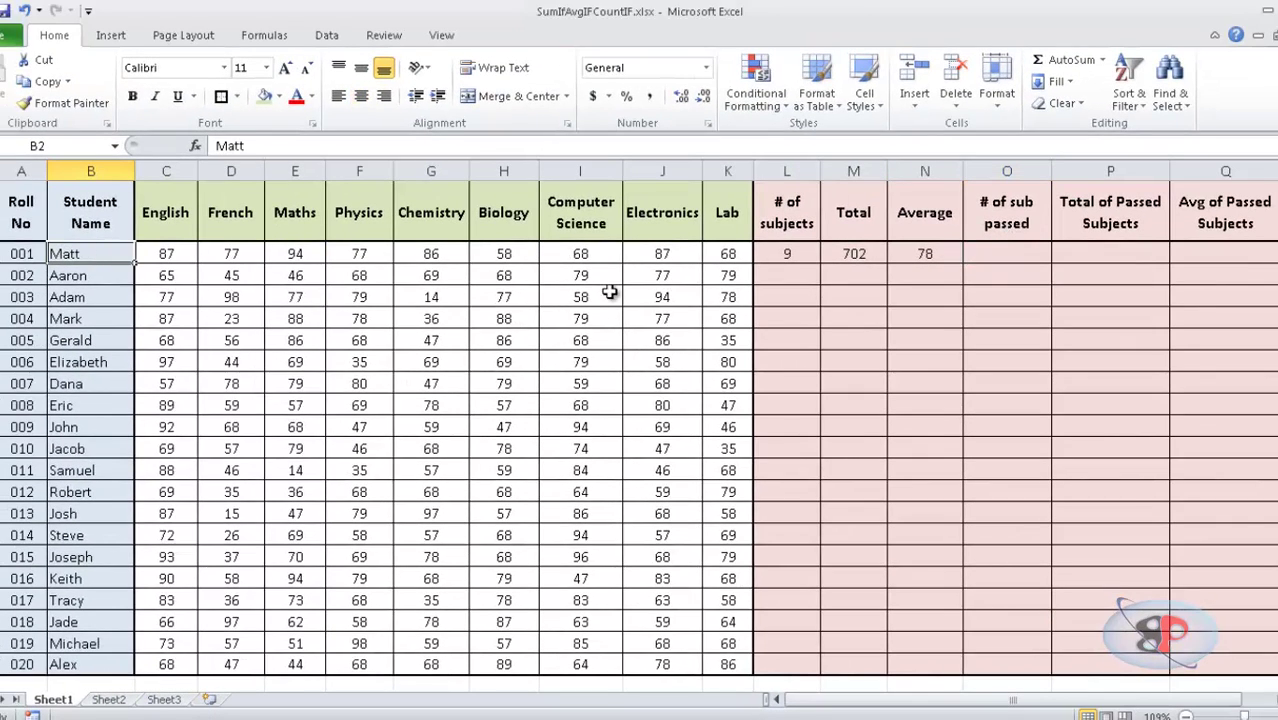
click(984, 257)
text(=countif()
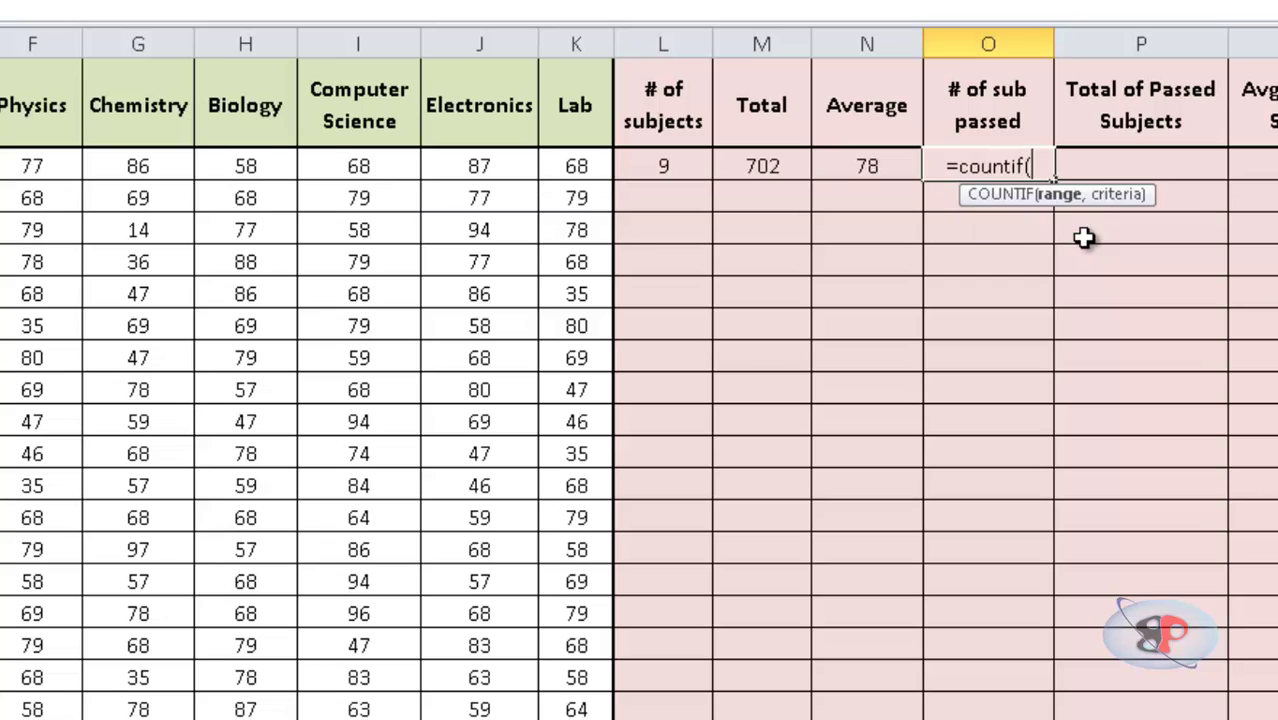
drag(0, 166, 565, 163)
text(,)
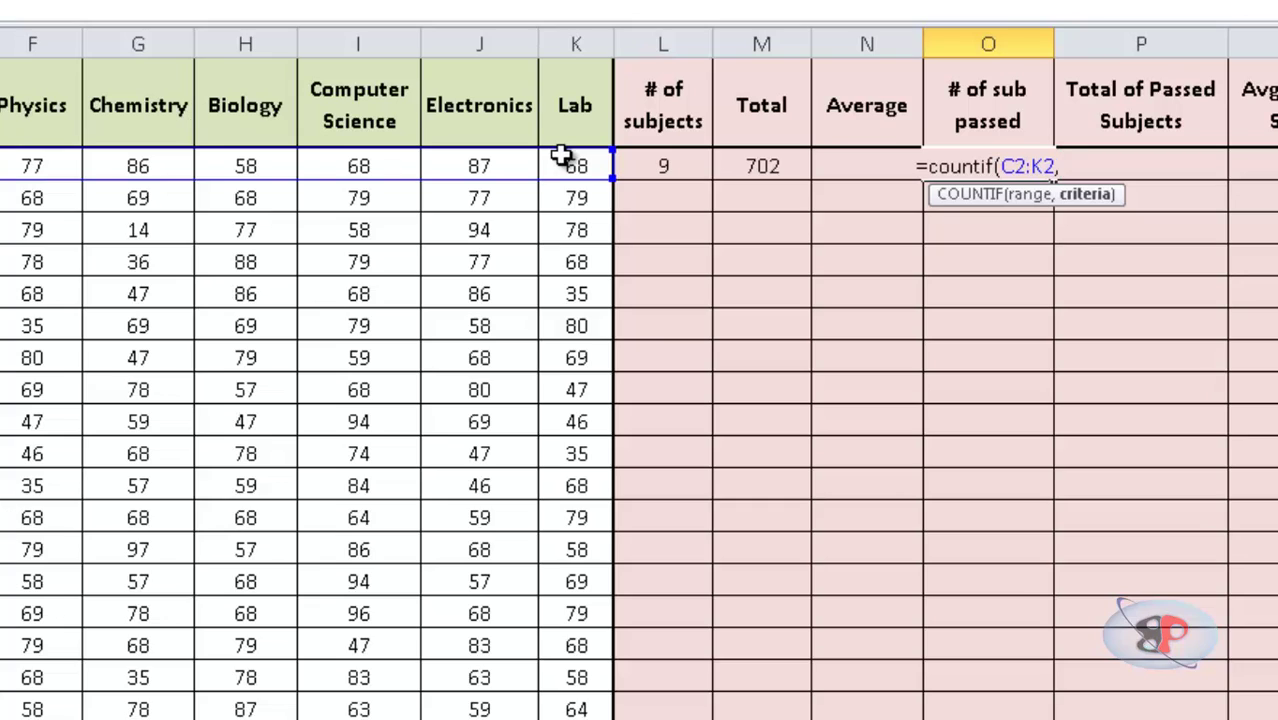
text(")
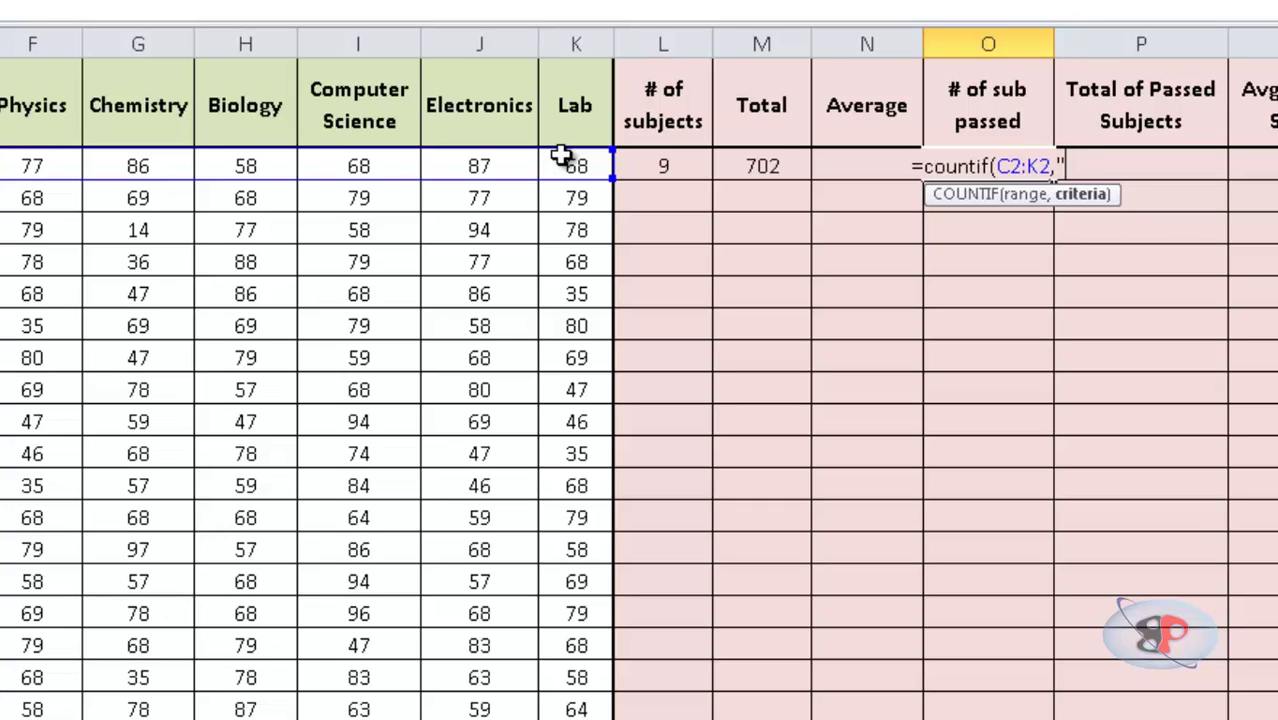
text(>)
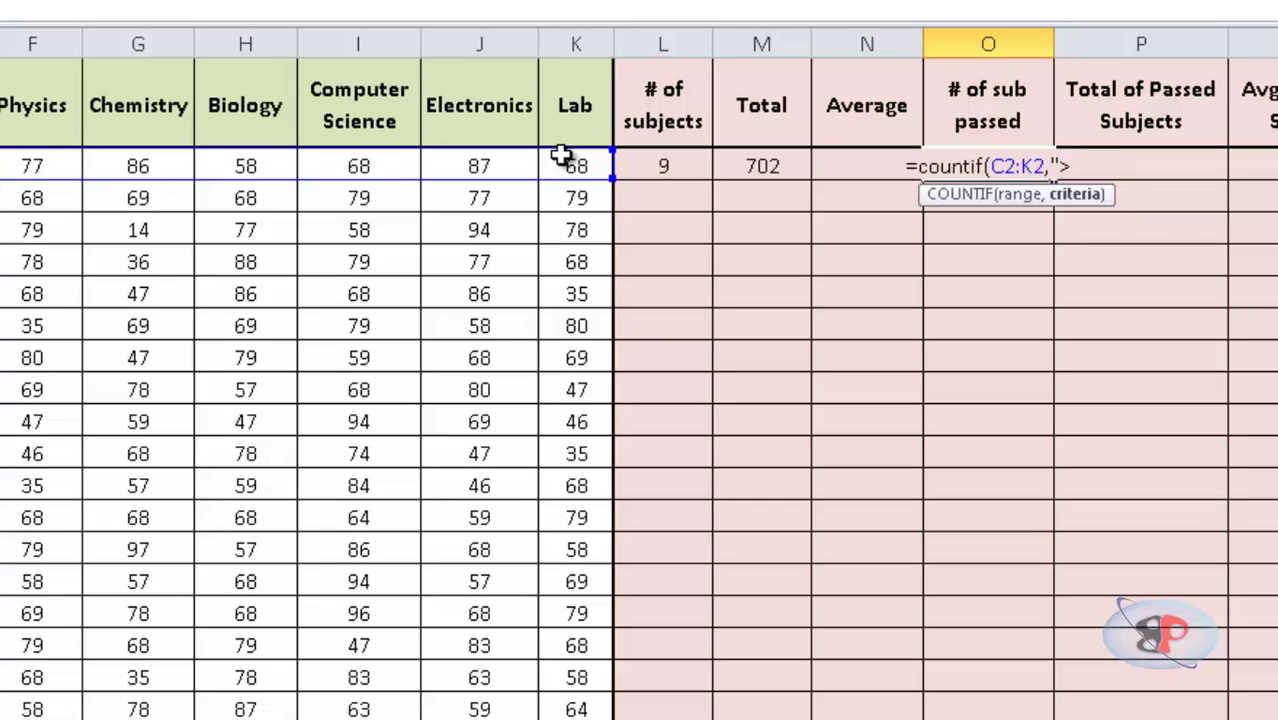
text(50")
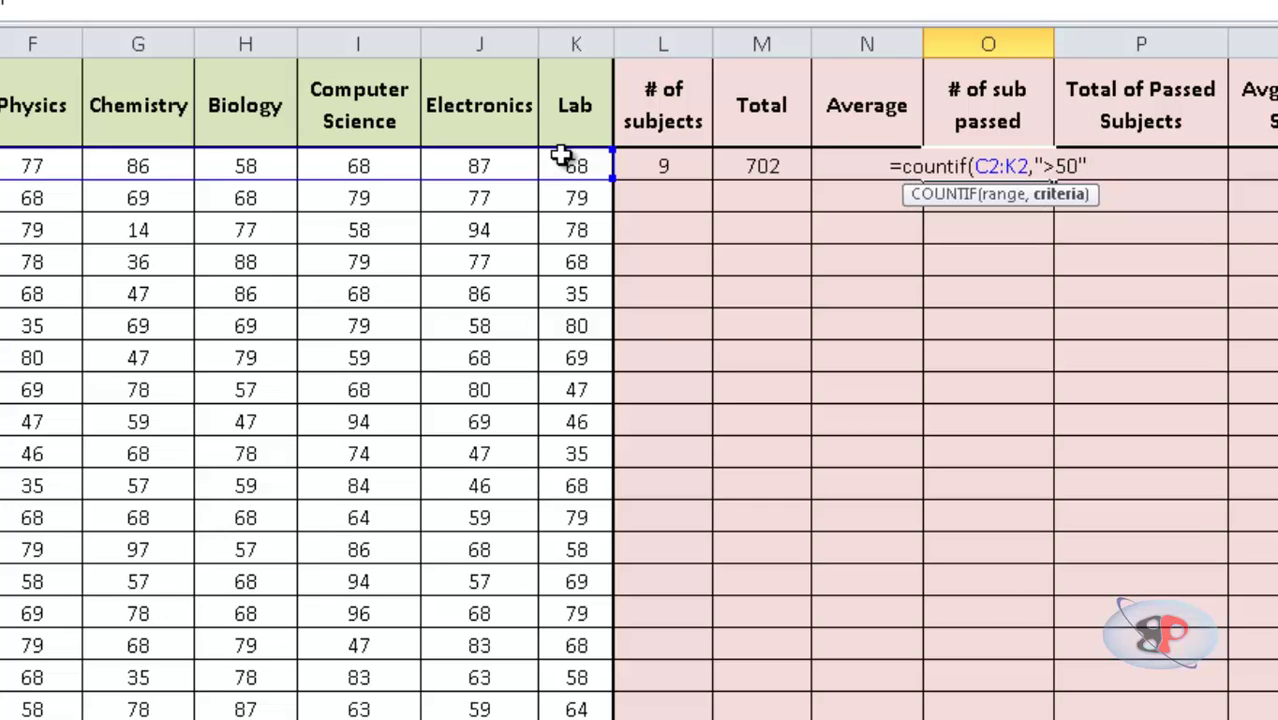
text())
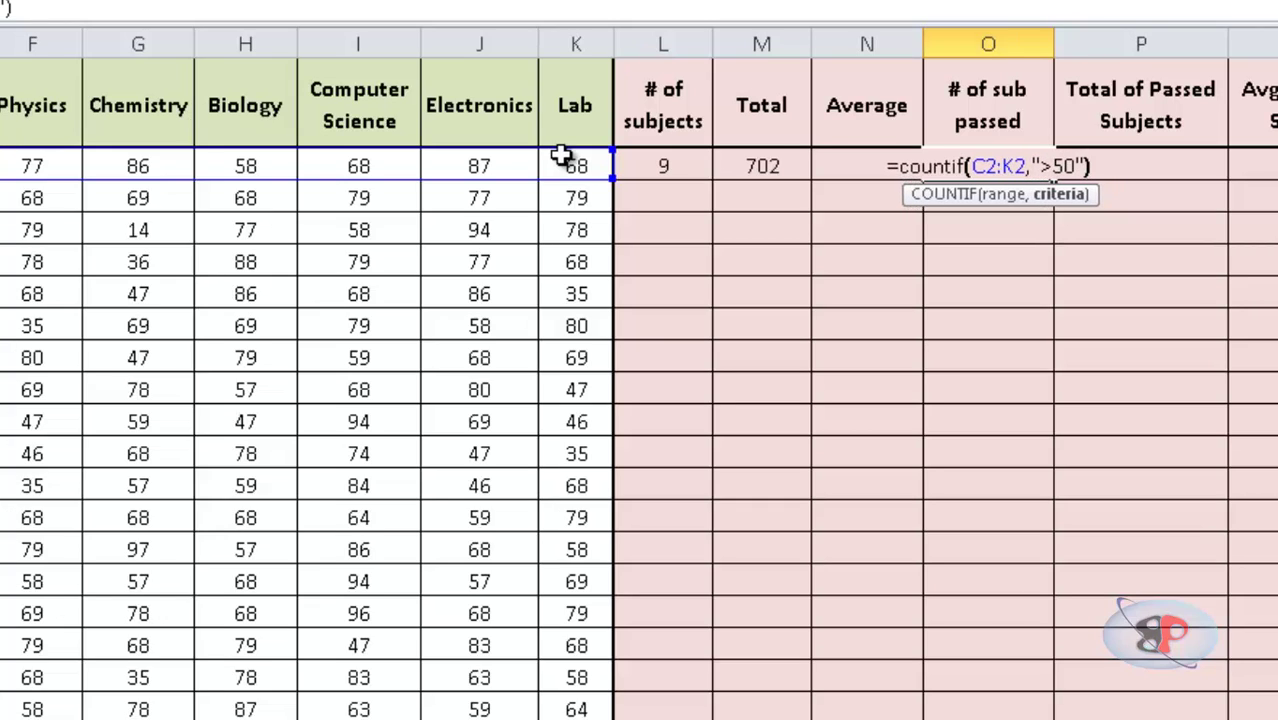
key(Return)
key(Up)
key(Left)
key(Left)
key(Left)
key(Left)
key(Left)
key(Left)
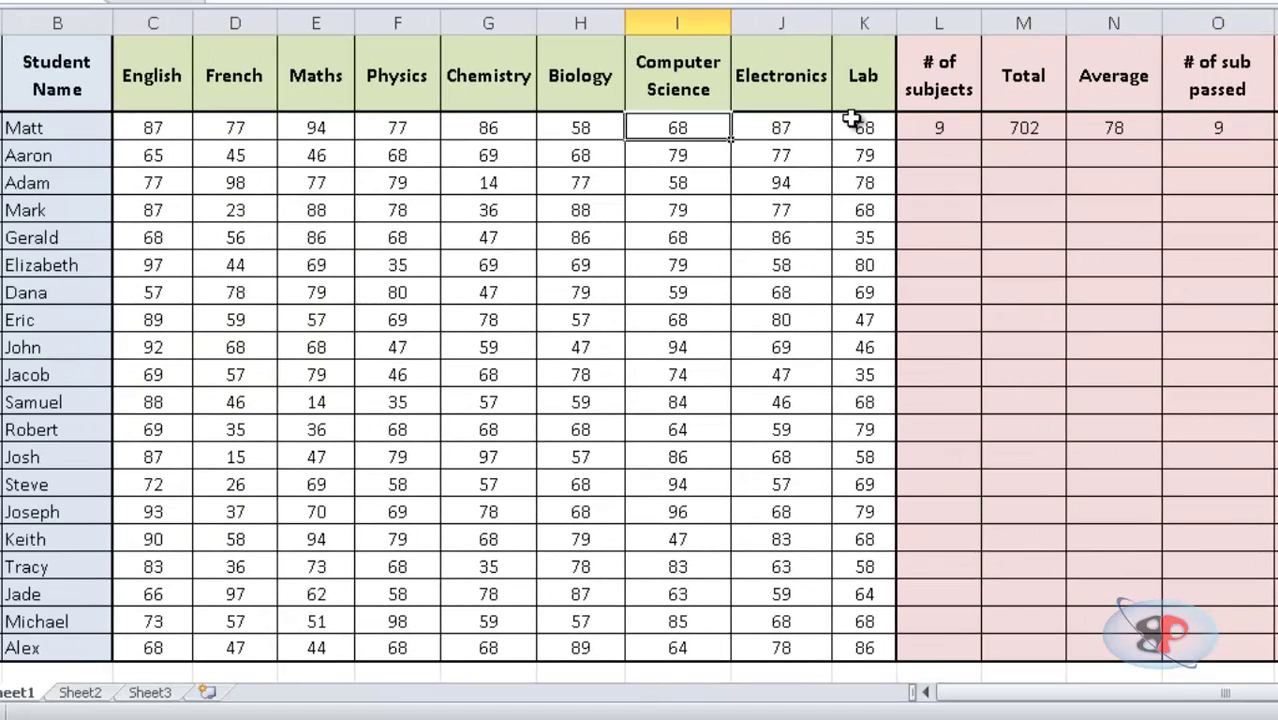
key(Left)
key(Left)
key(Left)
key(Left)
key(Right)
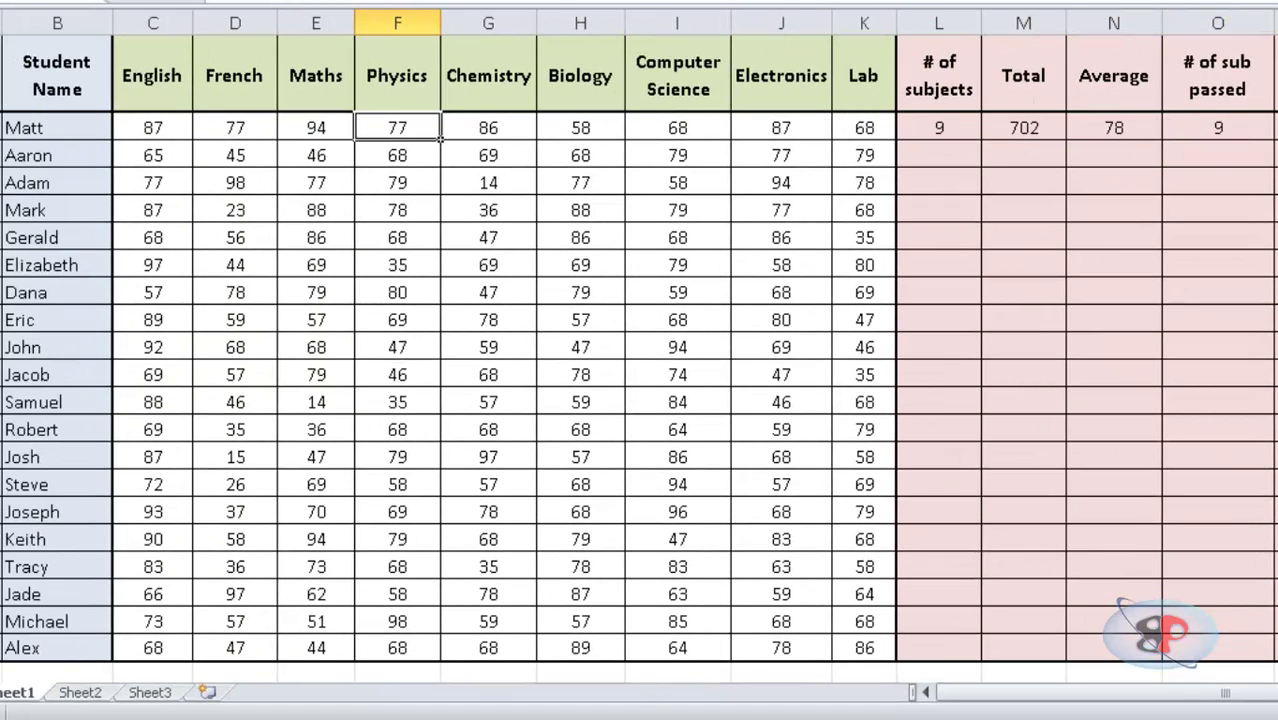
Step: Enter =SUMIF(C2:K2,">50") in P2 and confirm it matches Matt's Total of 702
key(Right)
key(Right)
key(Right)
key(Right)
key(Right)
key(Right)
key(Right)
key(Right)
key(Right)
key(Right)
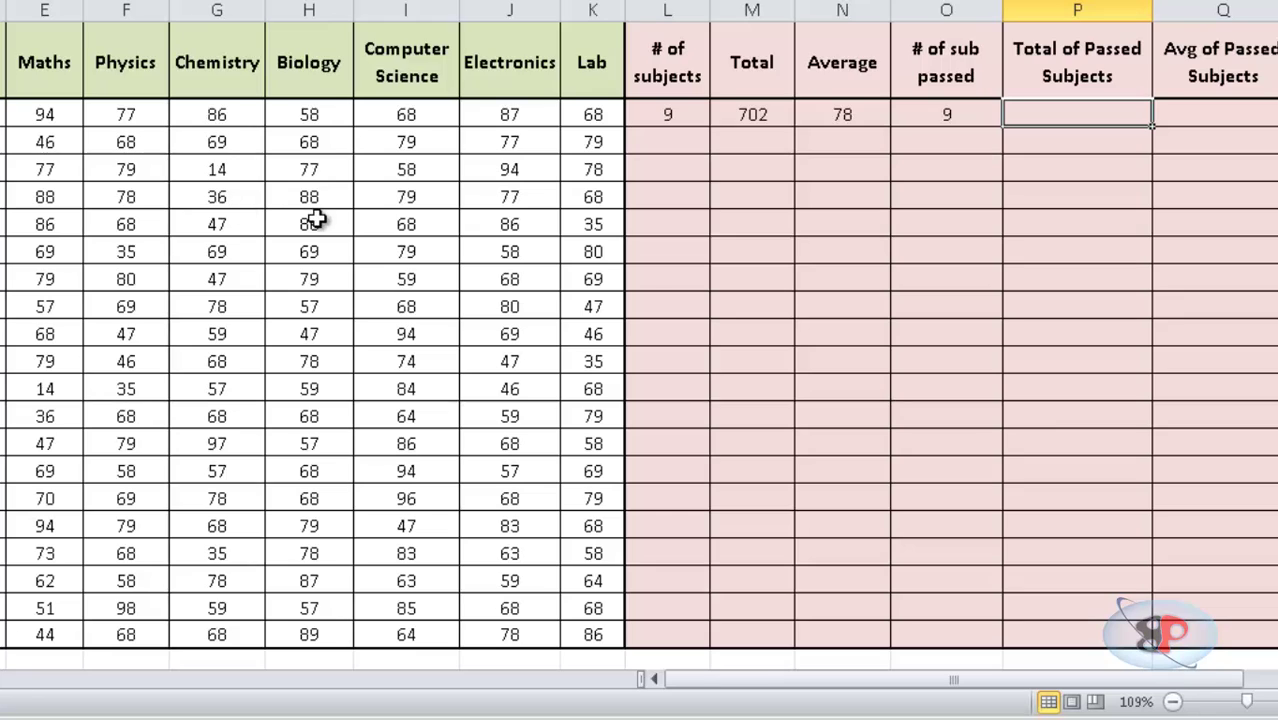
text(=sum)
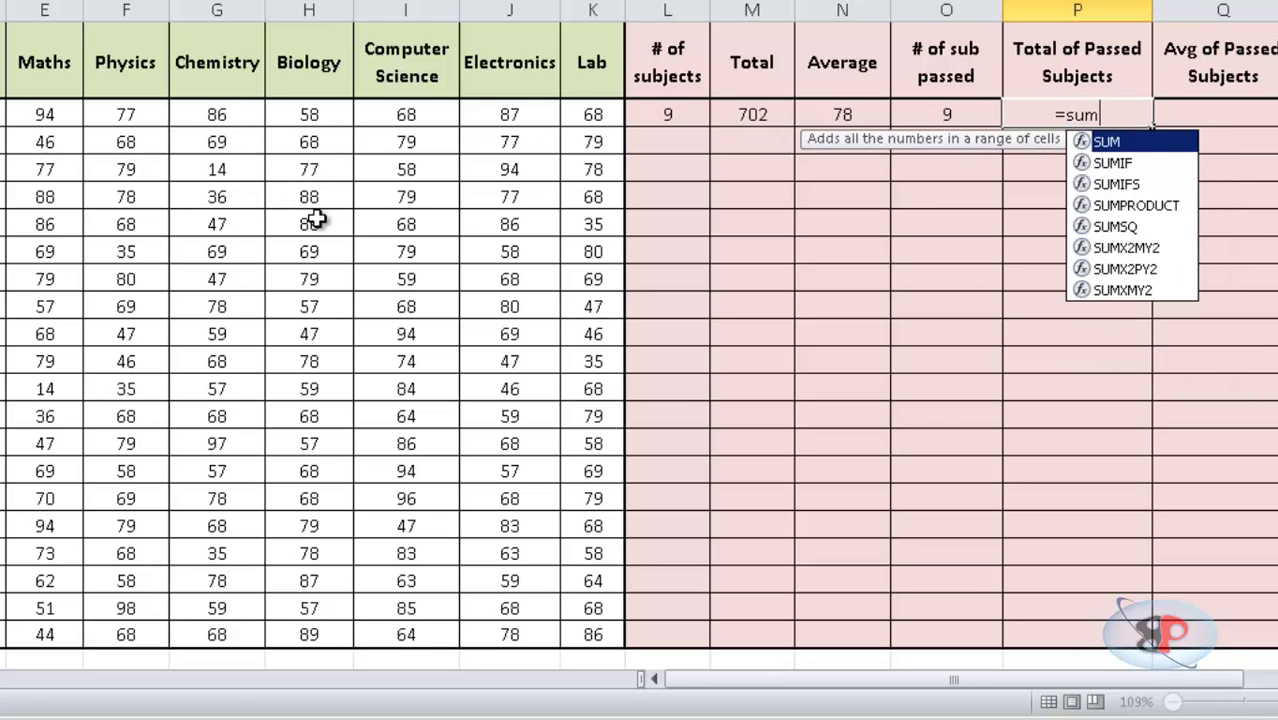
text(if()
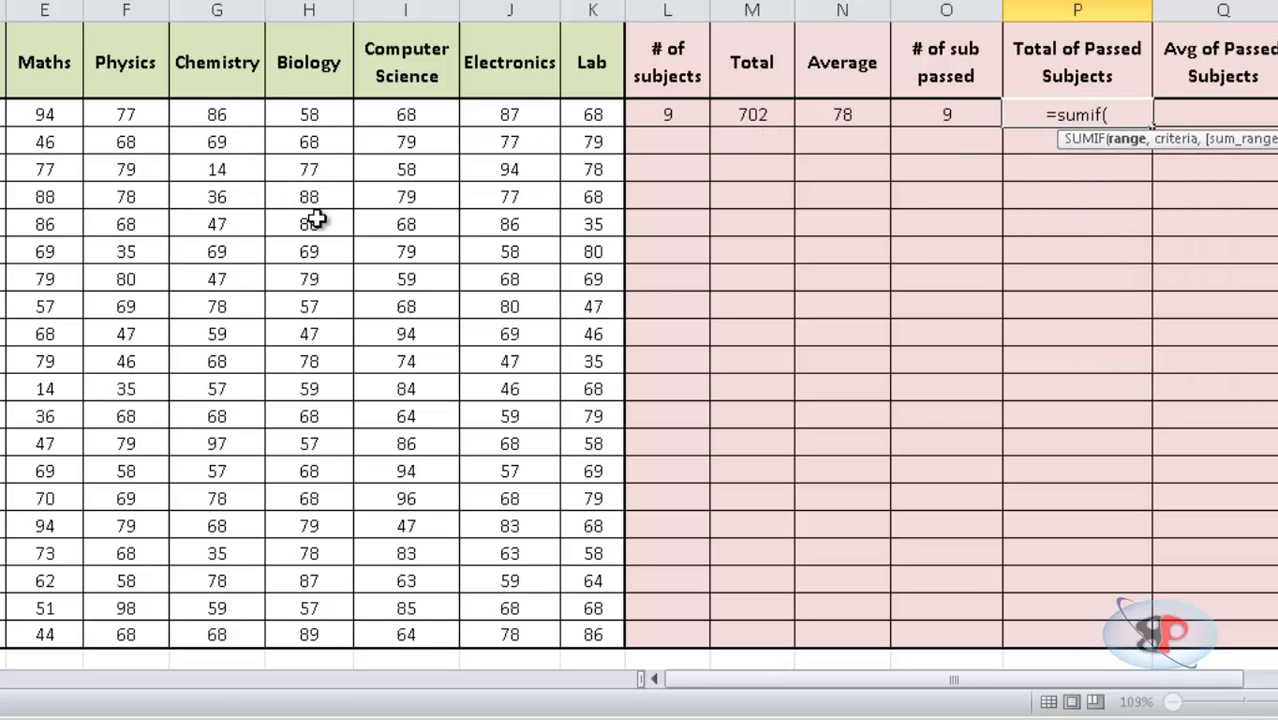
drag(2, 114, 590, 112)
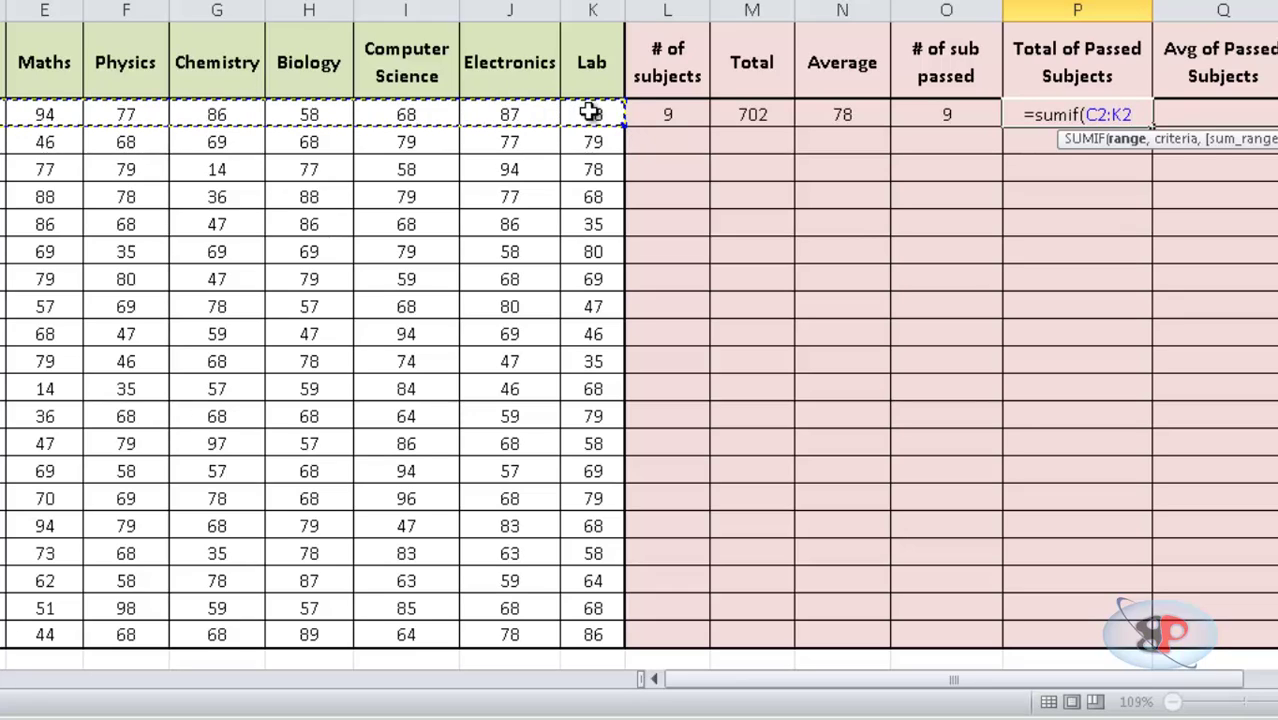
text(,)
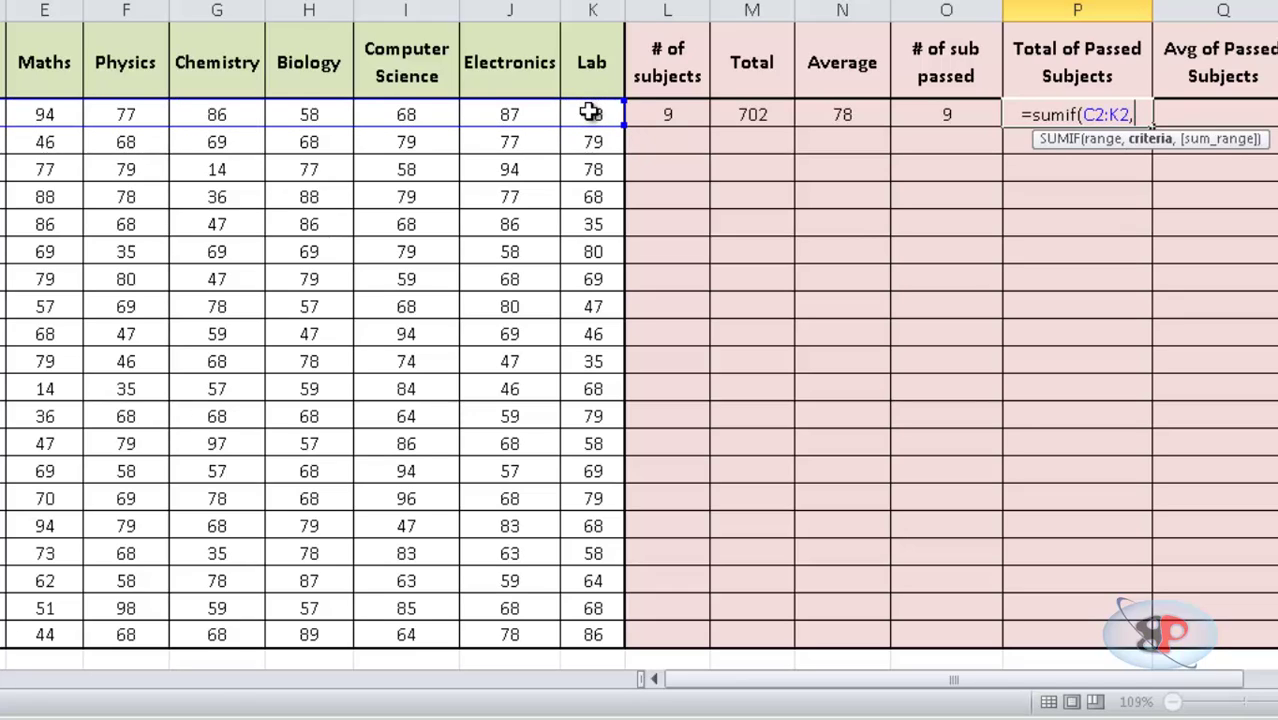
text(")
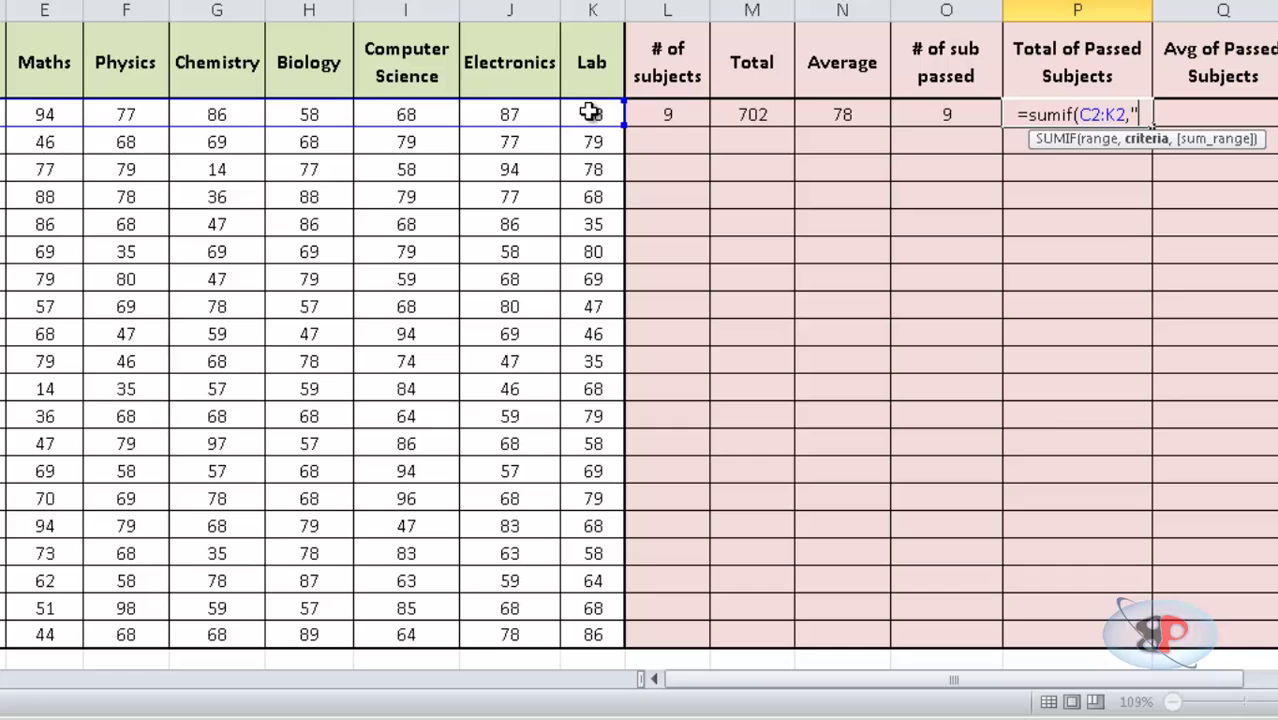
text(>50)
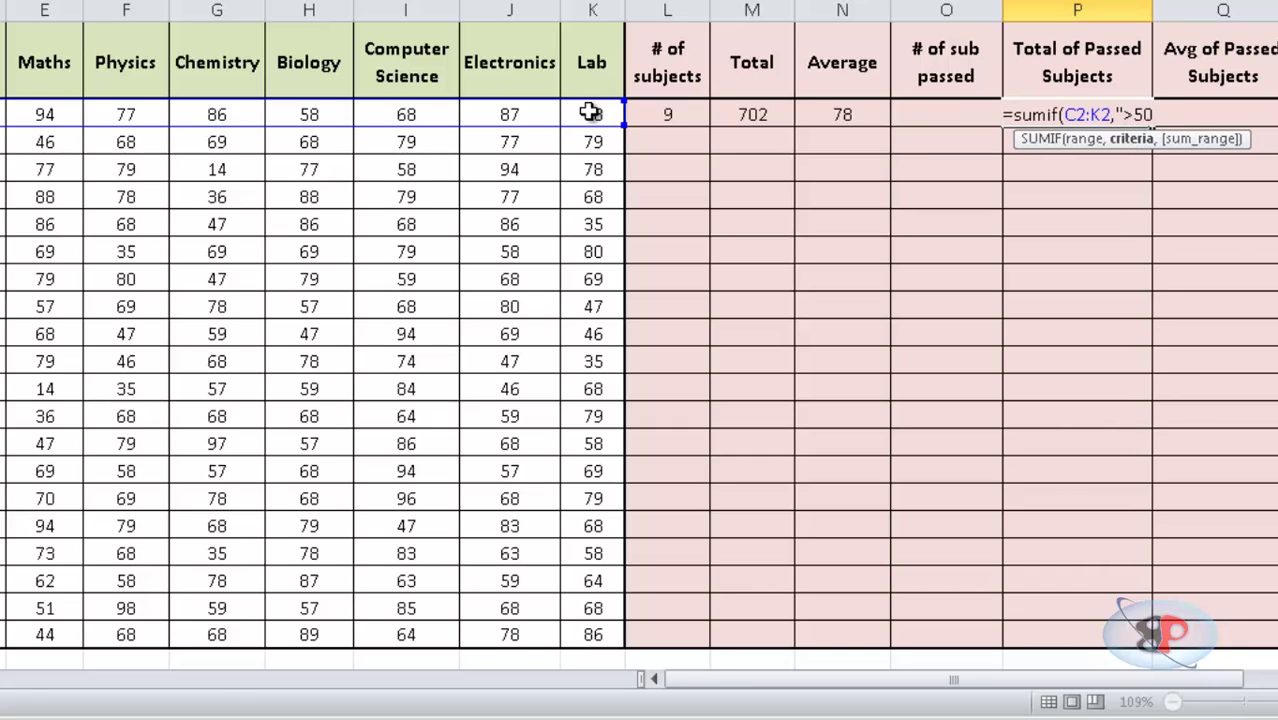
text("))
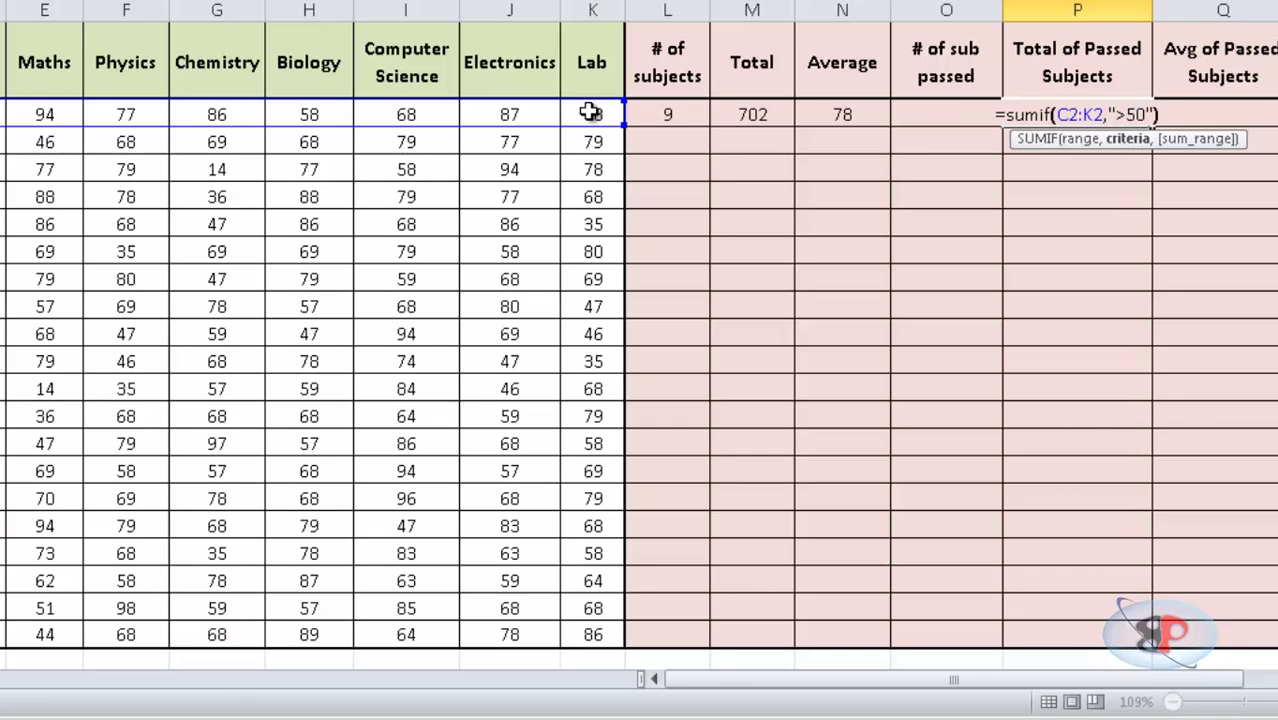
key(Return)
click(767, 122)
click(1121, 114)
click(772, 119)
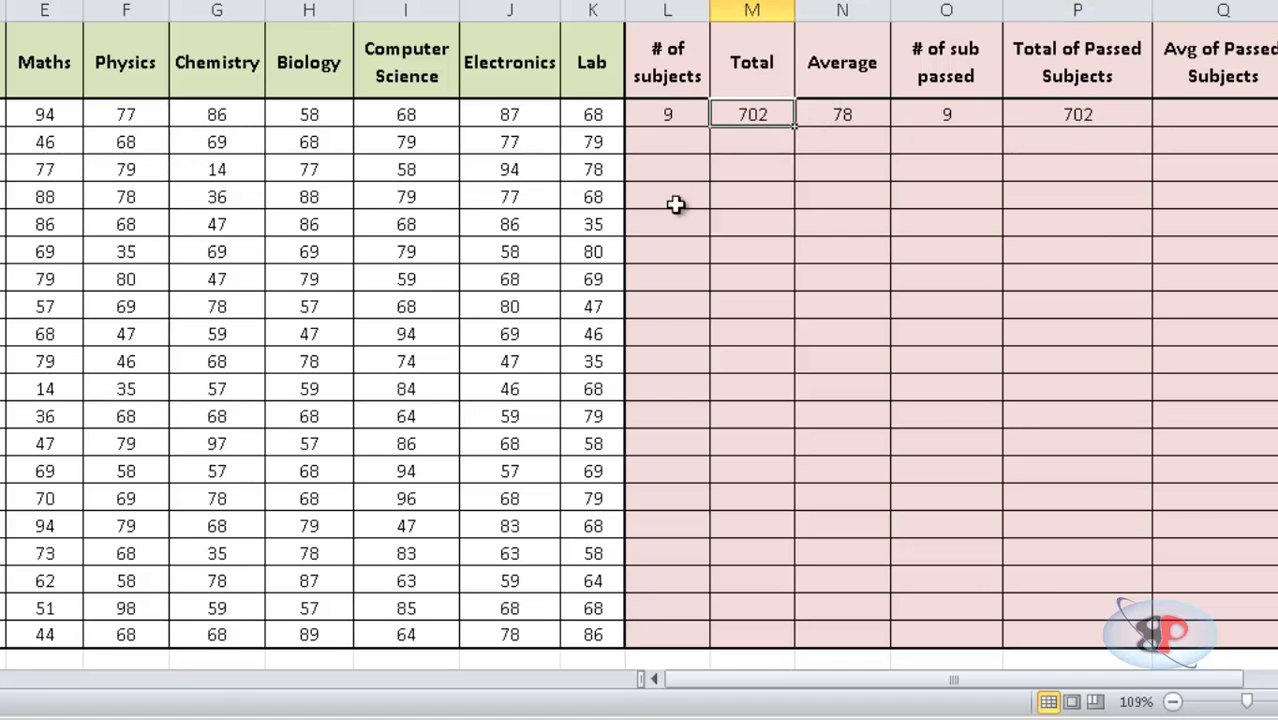
Step: Review Aaron's marks, then fill the L2:P2 result formulas down into row 3
scroll(365, 214, left, 3)
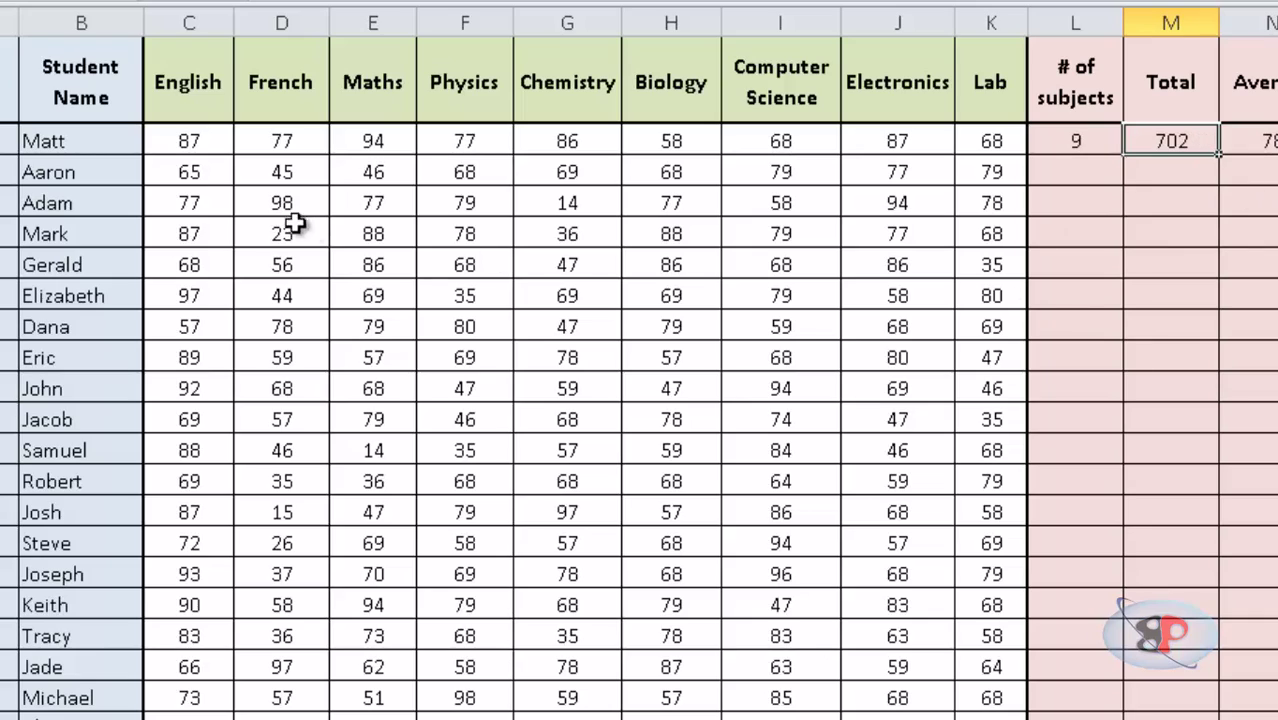
click(198, 176)
click(100, 172)
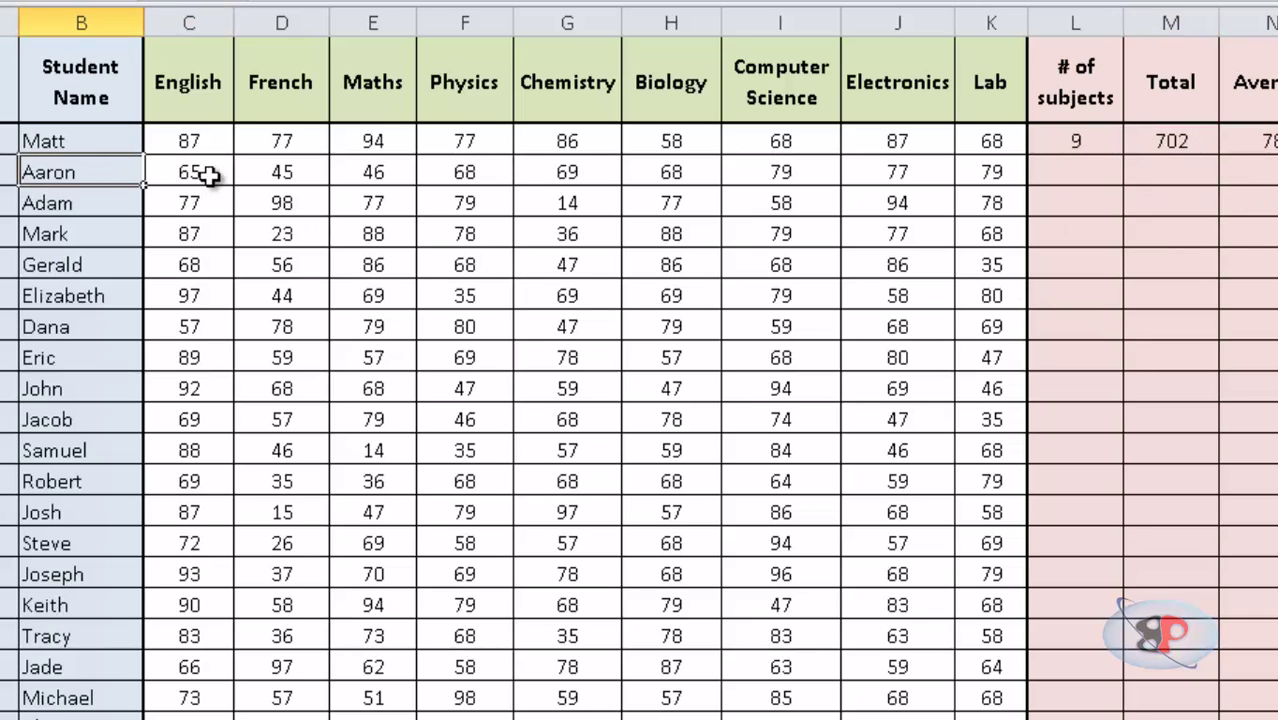
click(296, 176)
click(388, 180)
key(Left)
click(342, 180)
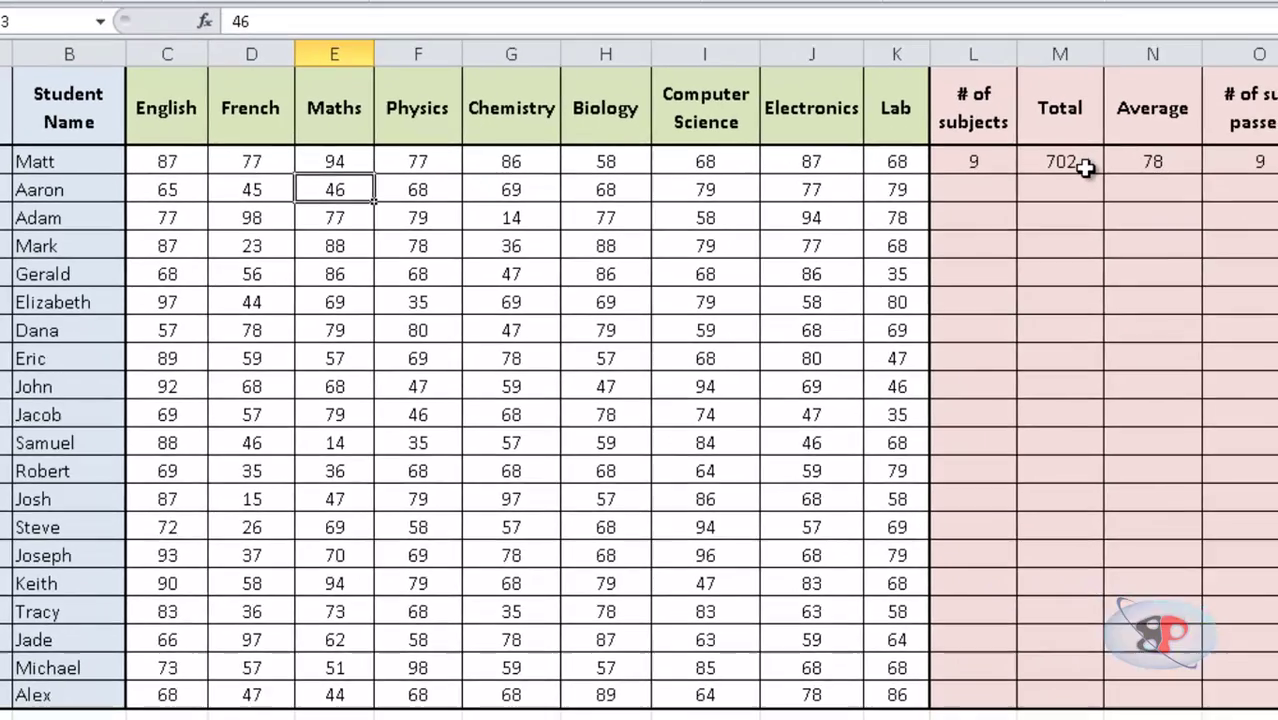
click(922, 198)
drag(820, 192, 1241, 220)
click(1084, 246)
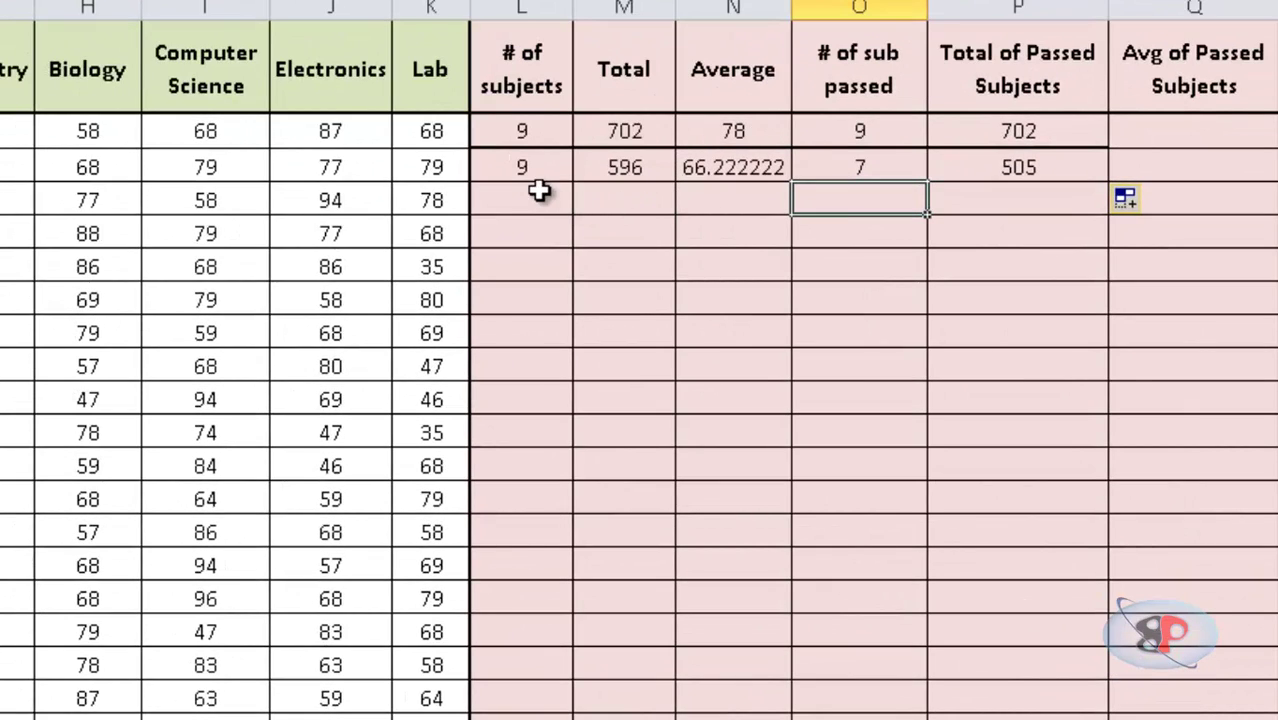
Step: Check Aaron's results: Total 596, 7 passed subjects and passed total 505
click(535, 179)
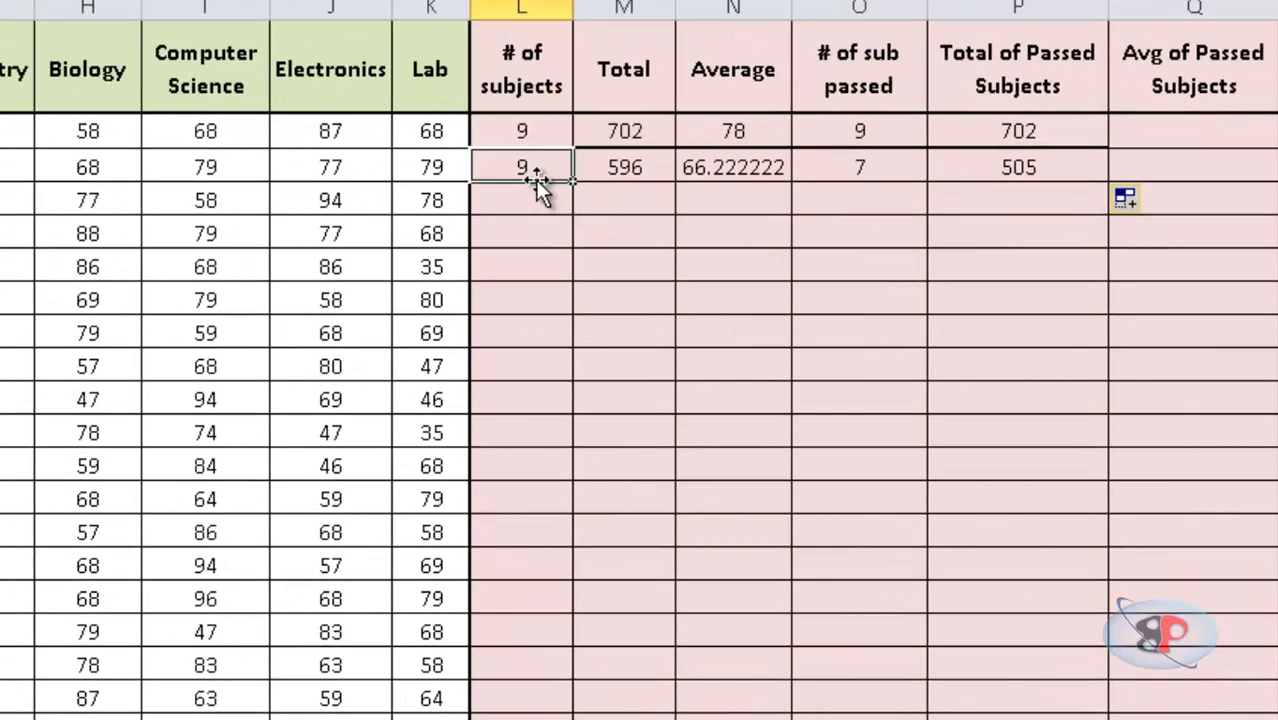
click(868, 172)
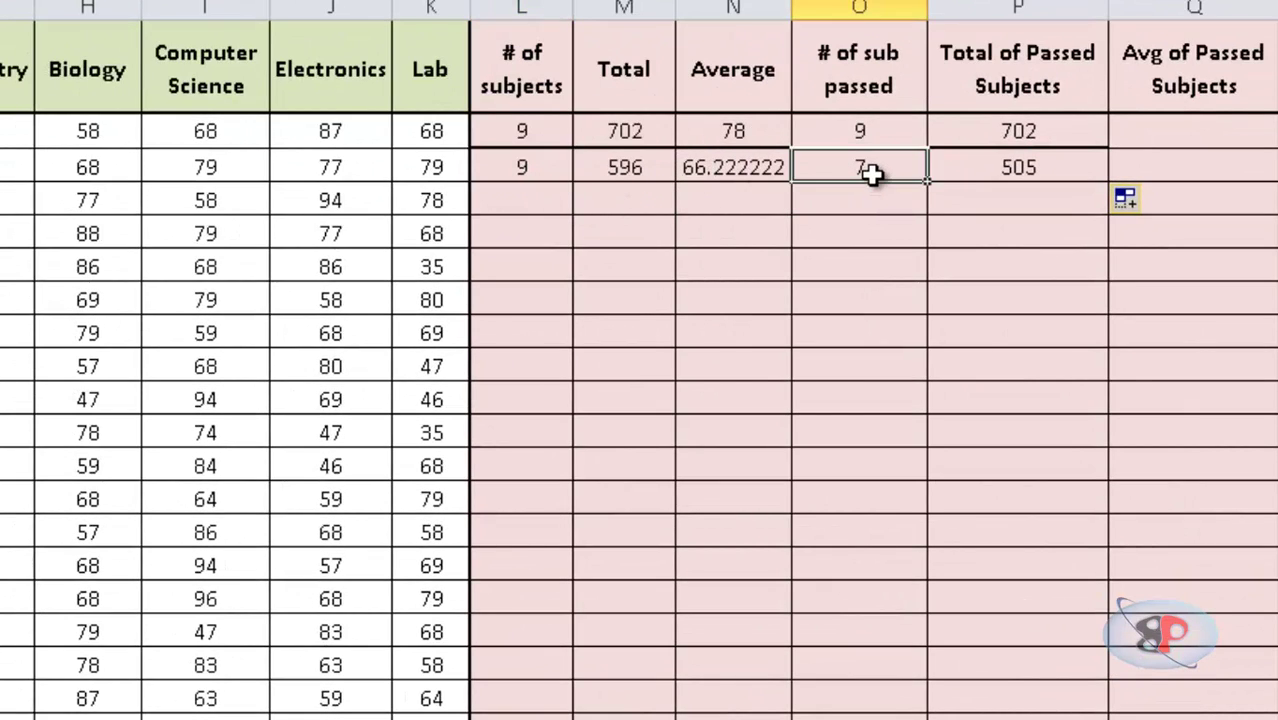
click(623, 171)
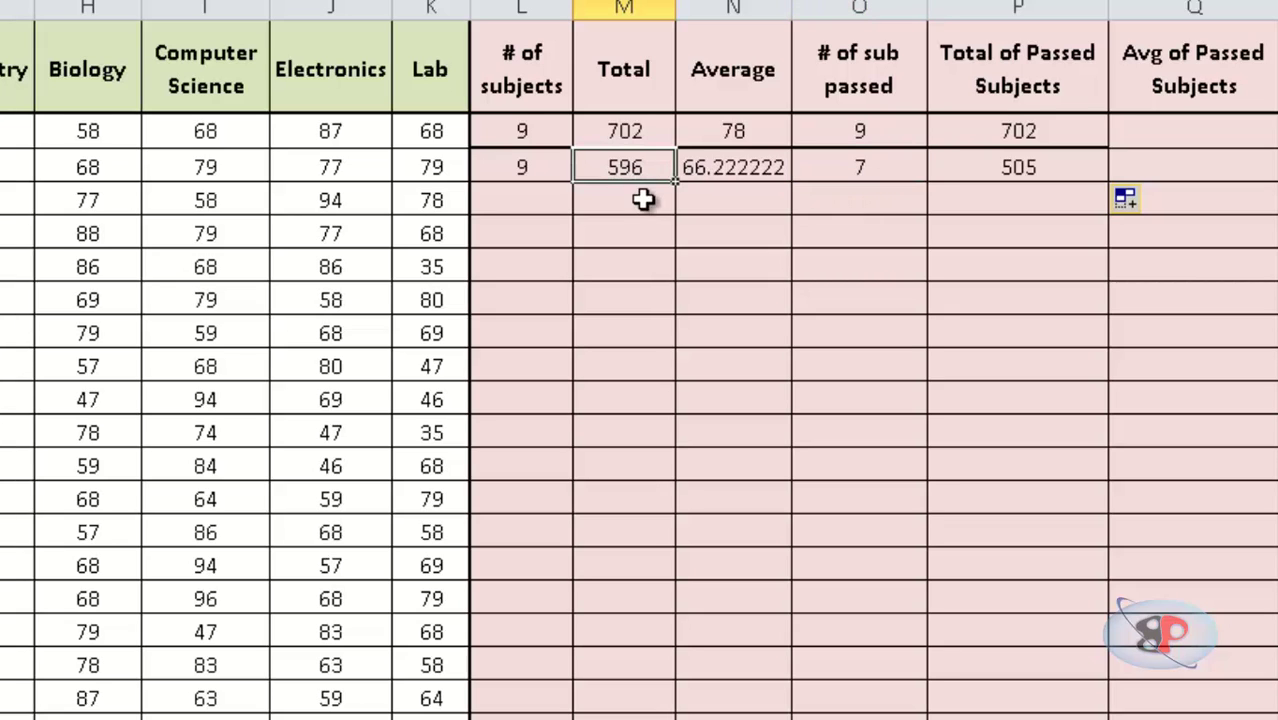
click(1029, 68)
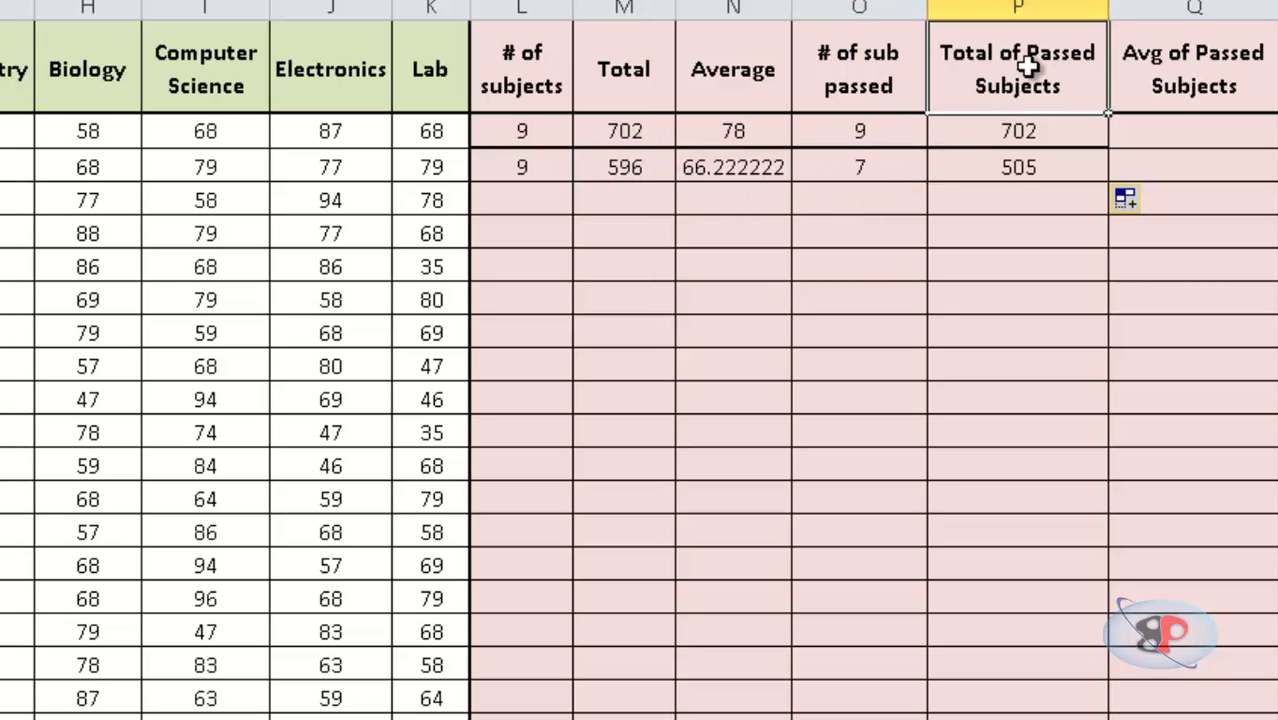
click(1012, 168)
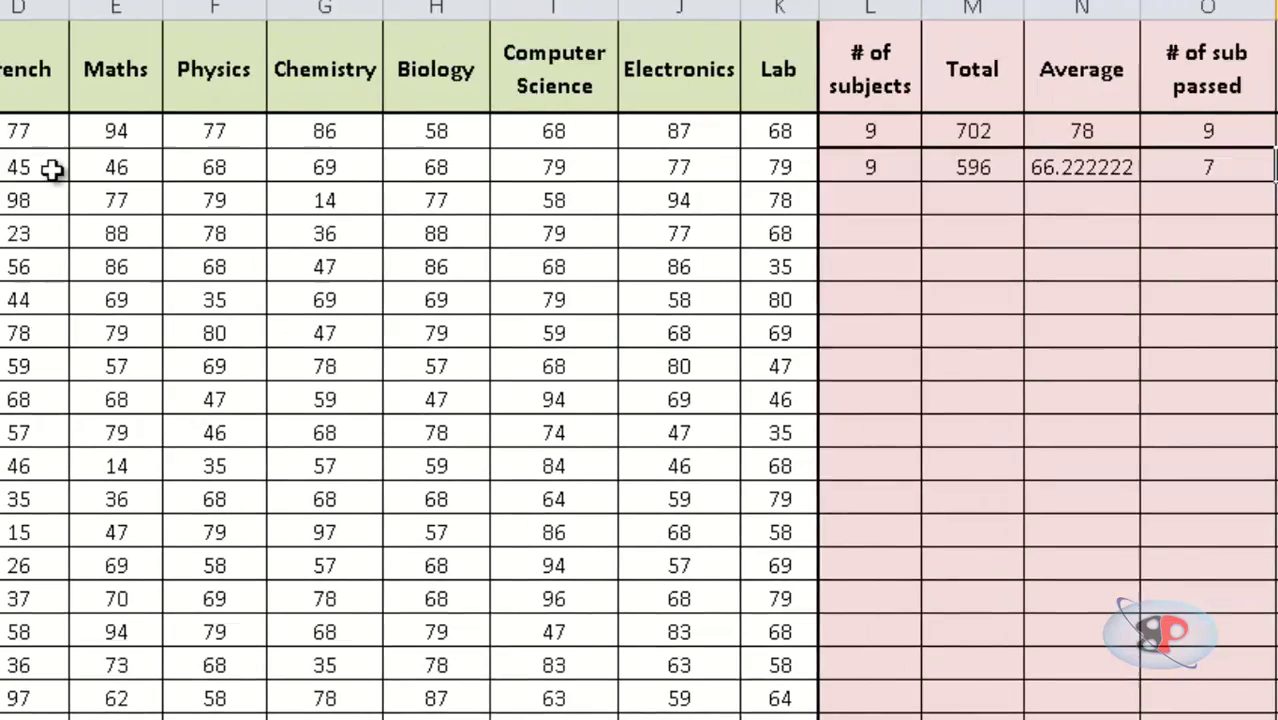
click(210, 167)
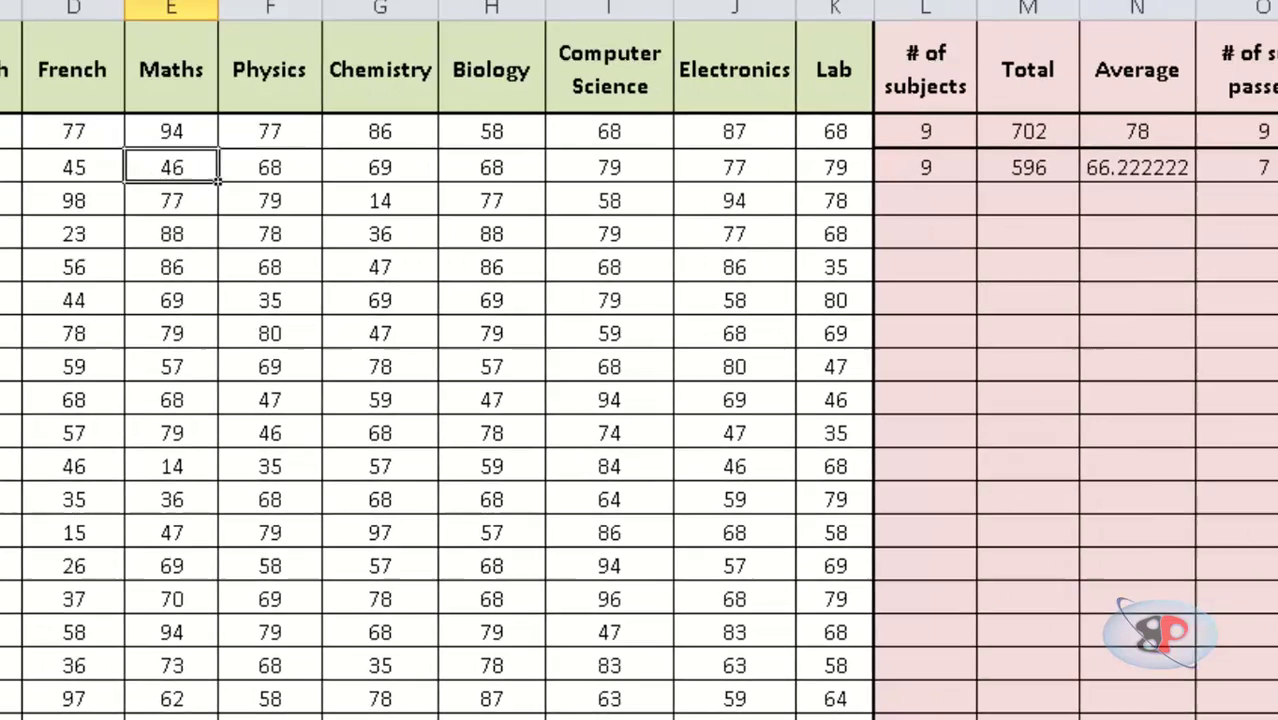
click(1150, 135)
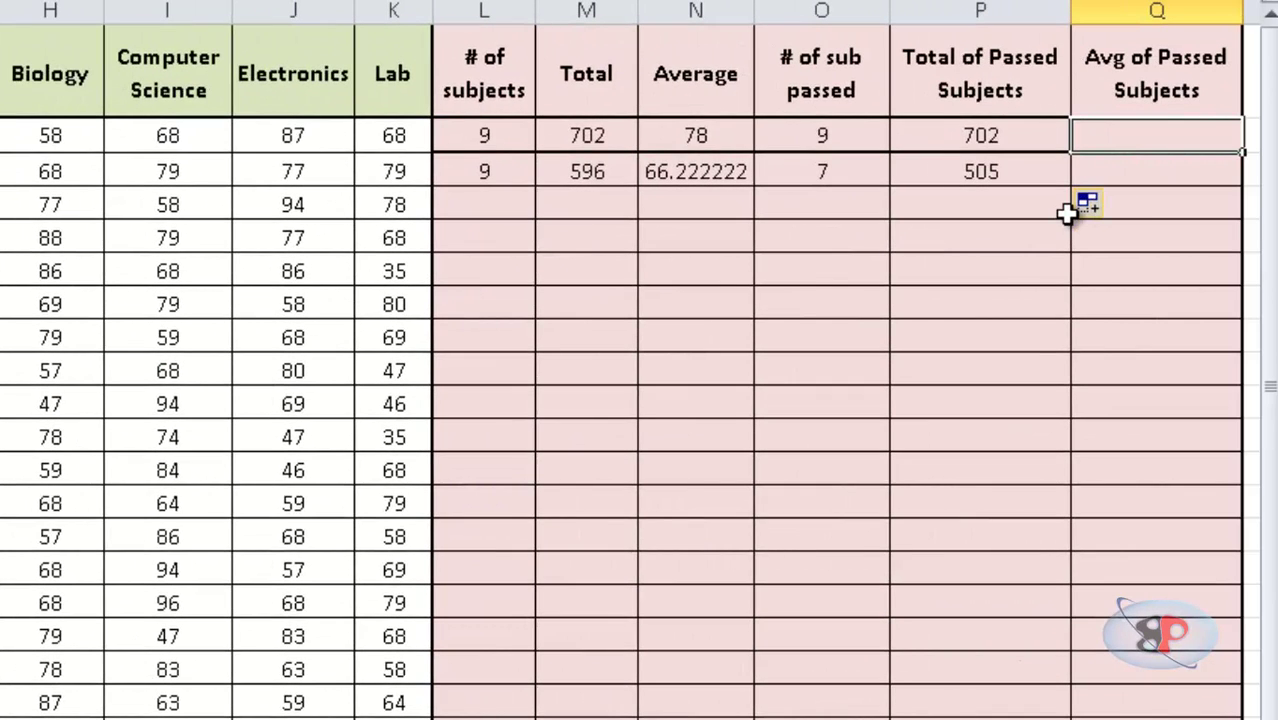
Step: Enter =AVERAGEIF(C2:K2,">50") in Q2 and fill it down to Q3
text(=)
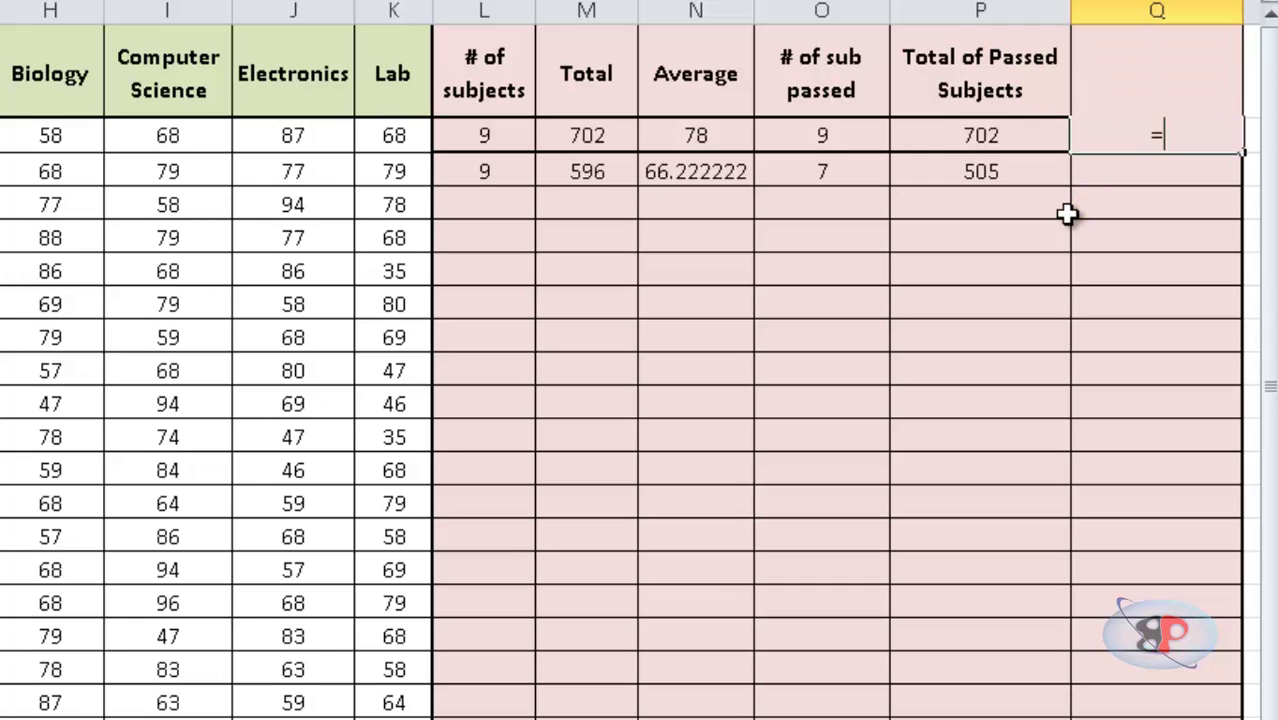
text(average)
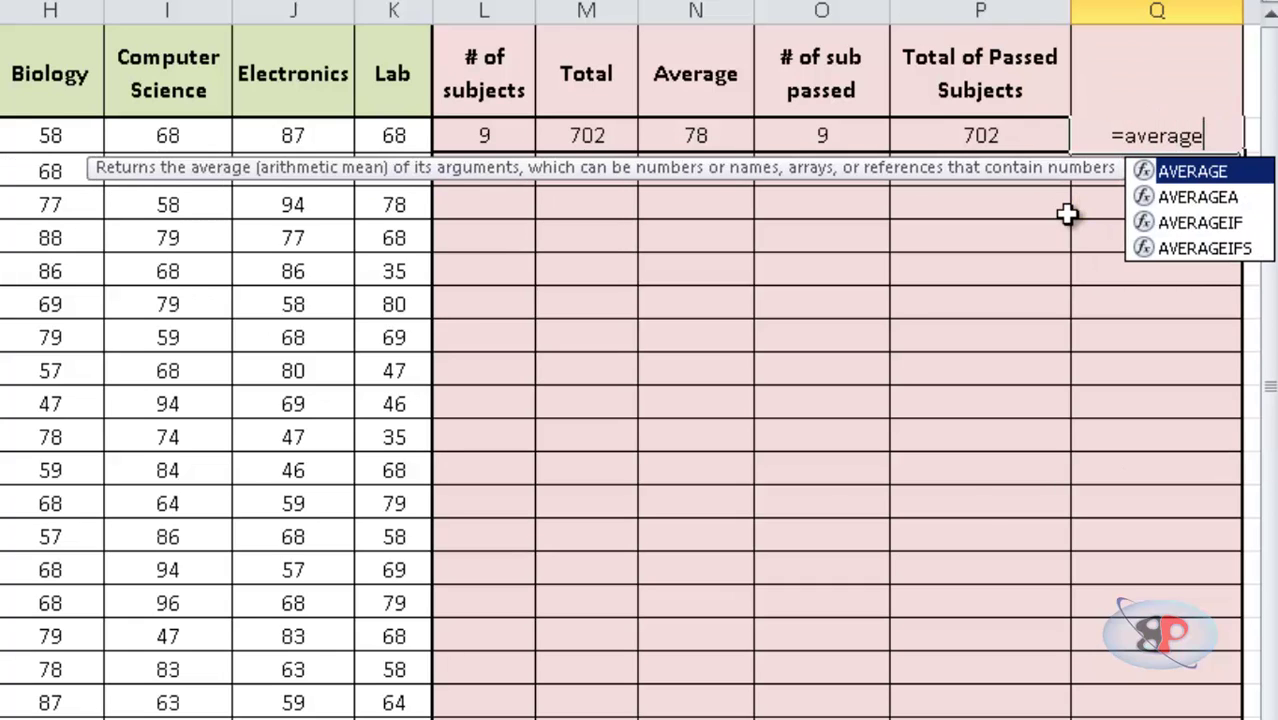
text(if()
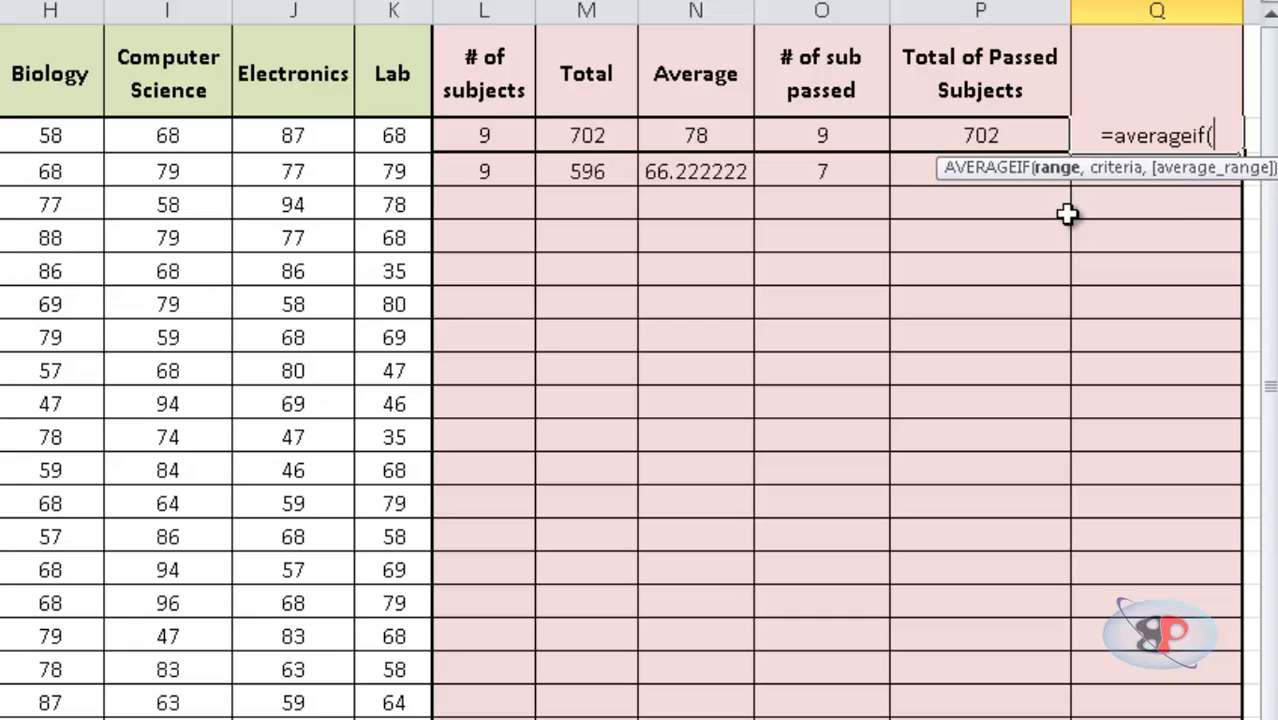
drag(0, 135, 389, 118)
text(,")
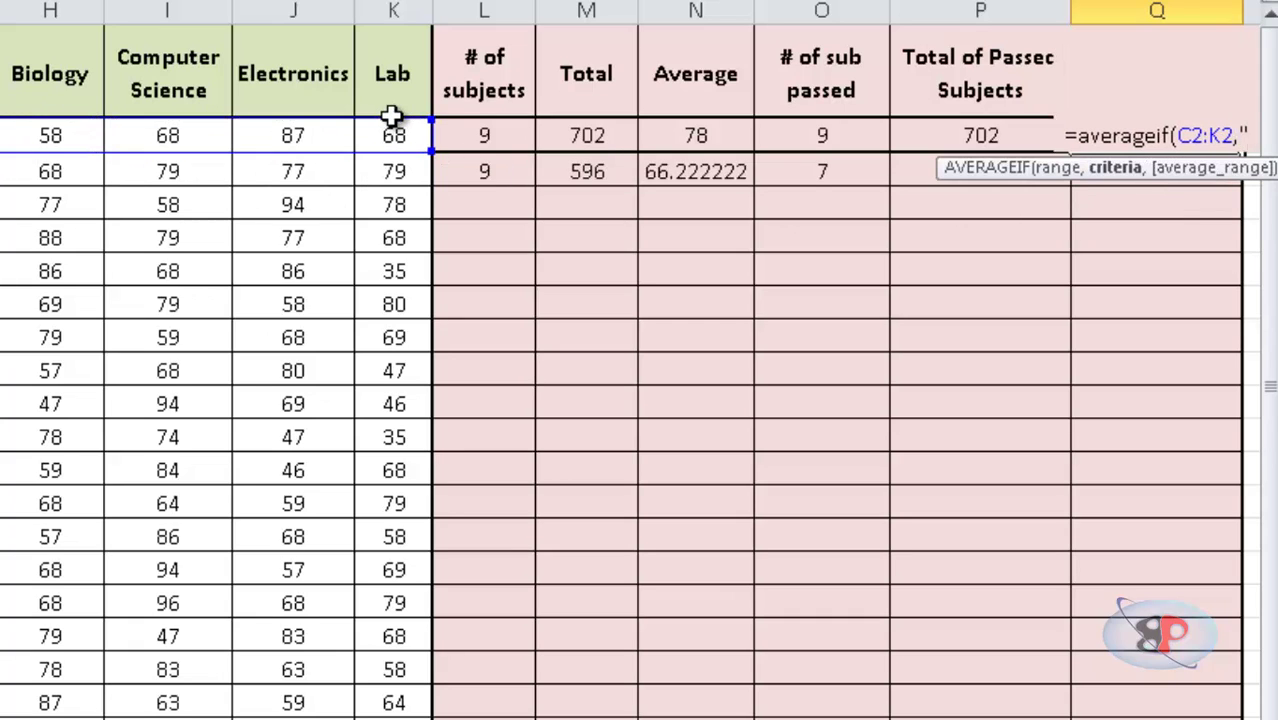
text(>50"))
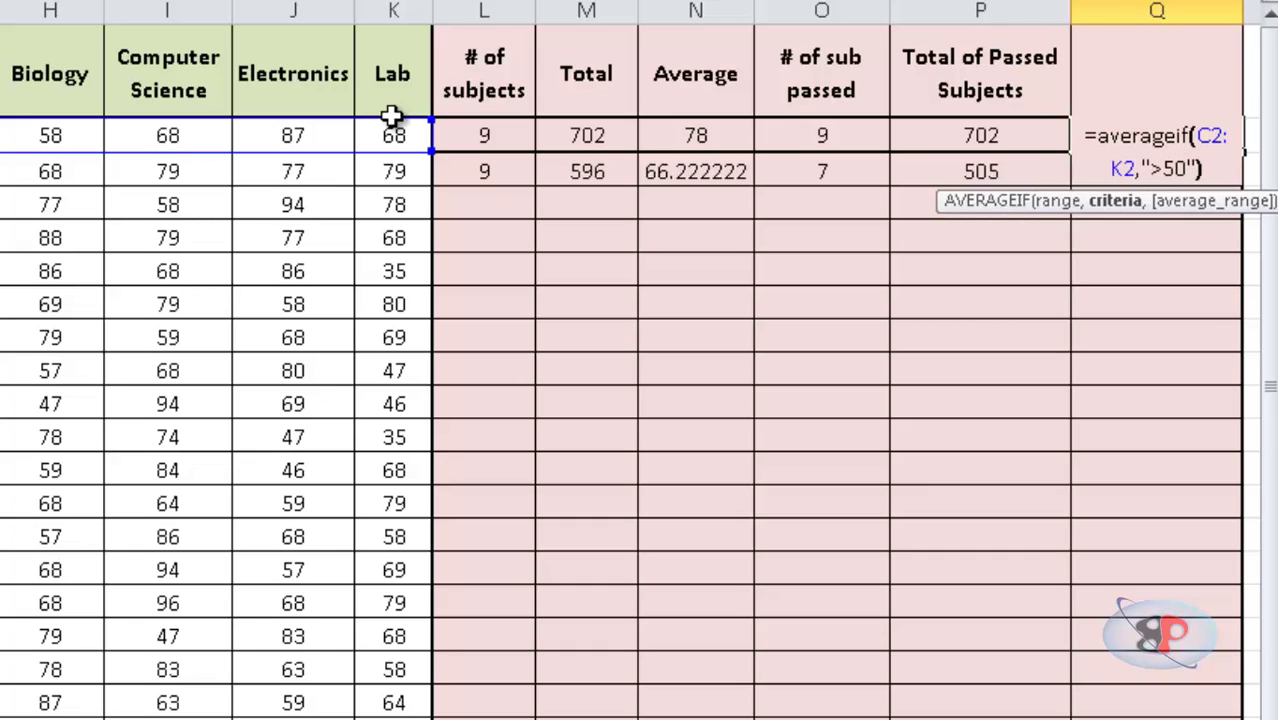
key(Return)
click(1236, 147)
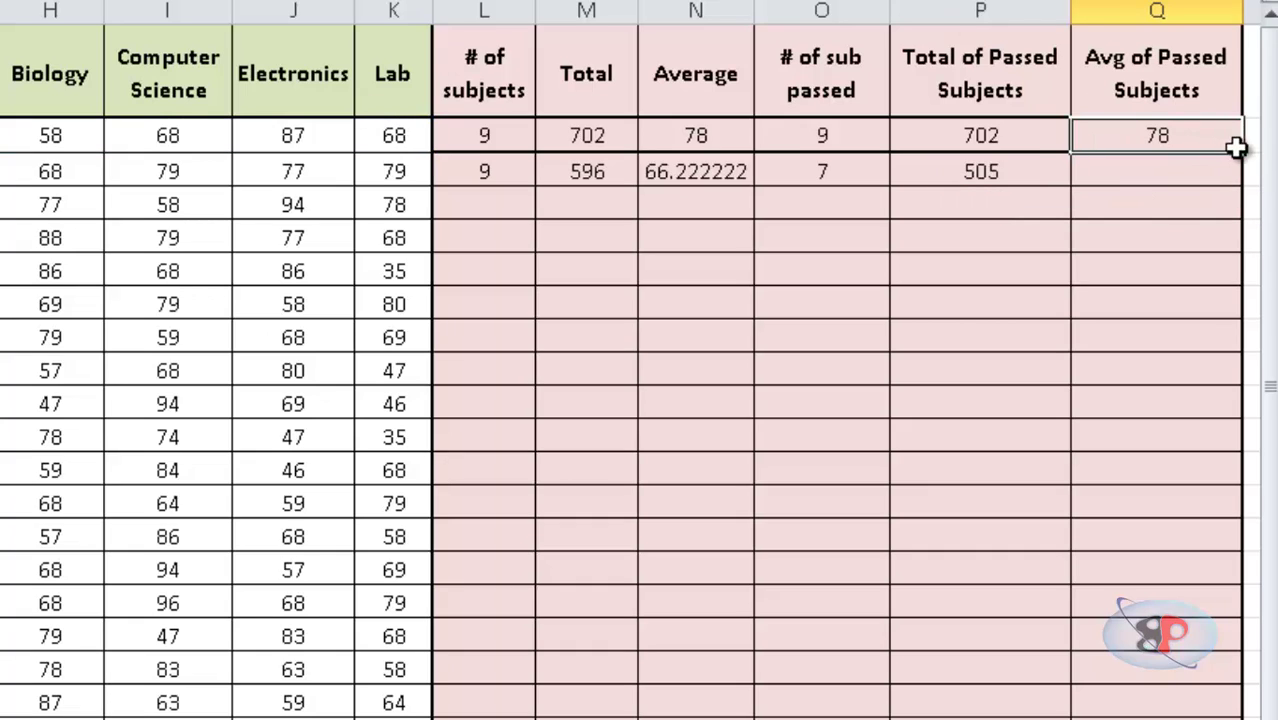
drag(1236, 147, 1244, 182)
Step: Compare the passed-subject averages with the overall averages 78 and 66.222222
click(1010, 235)
click(724, 148)
click(1153, 133)
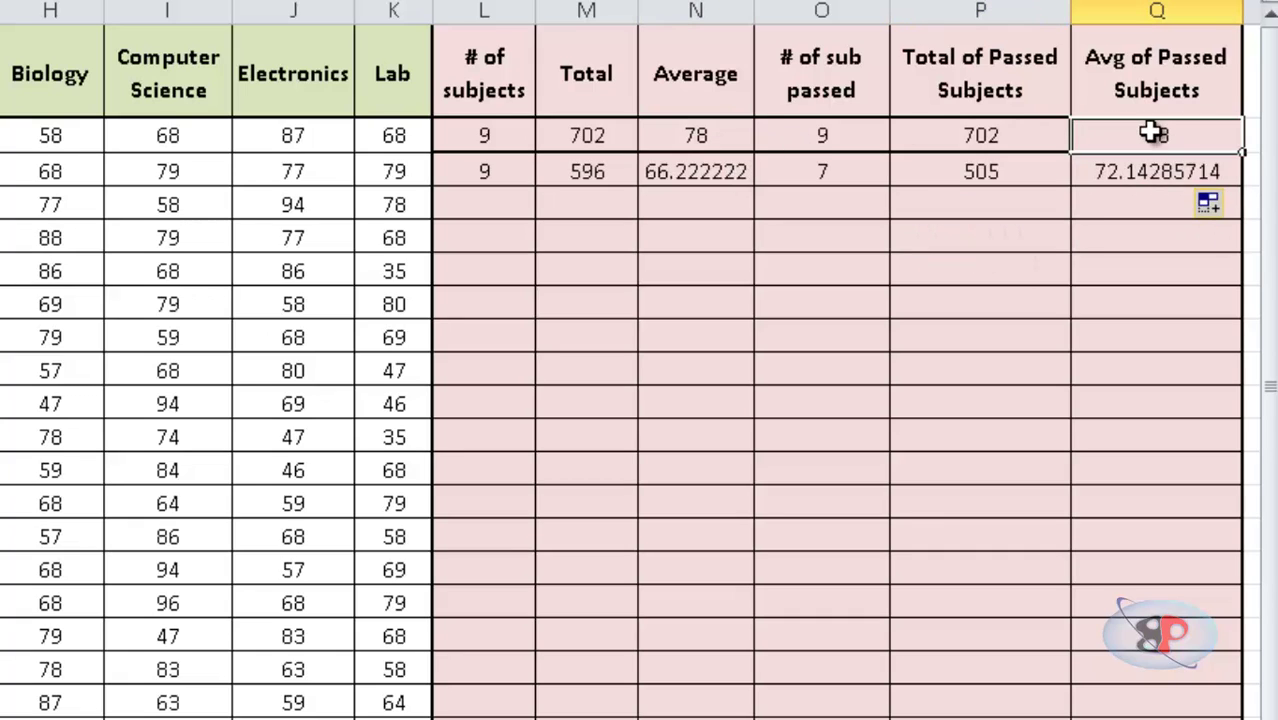
click(726, 175)
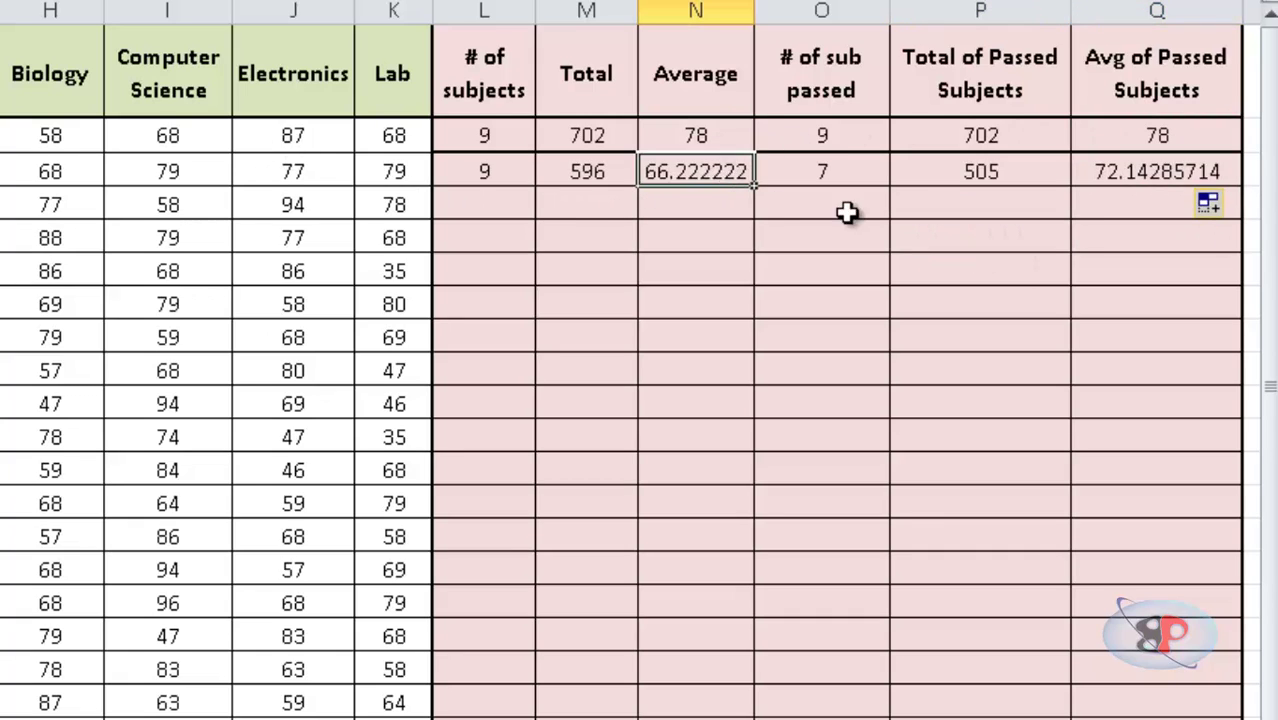
click(1153, 182)
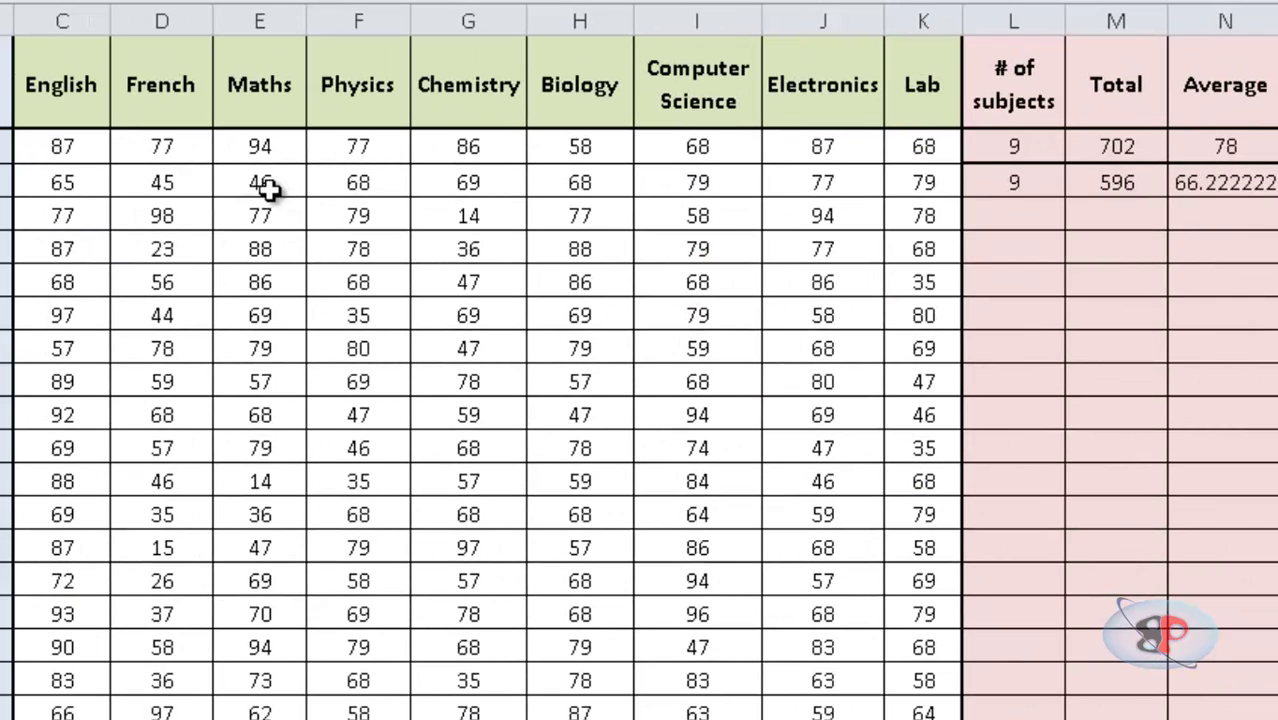
drag(200, 187, 257, 188)
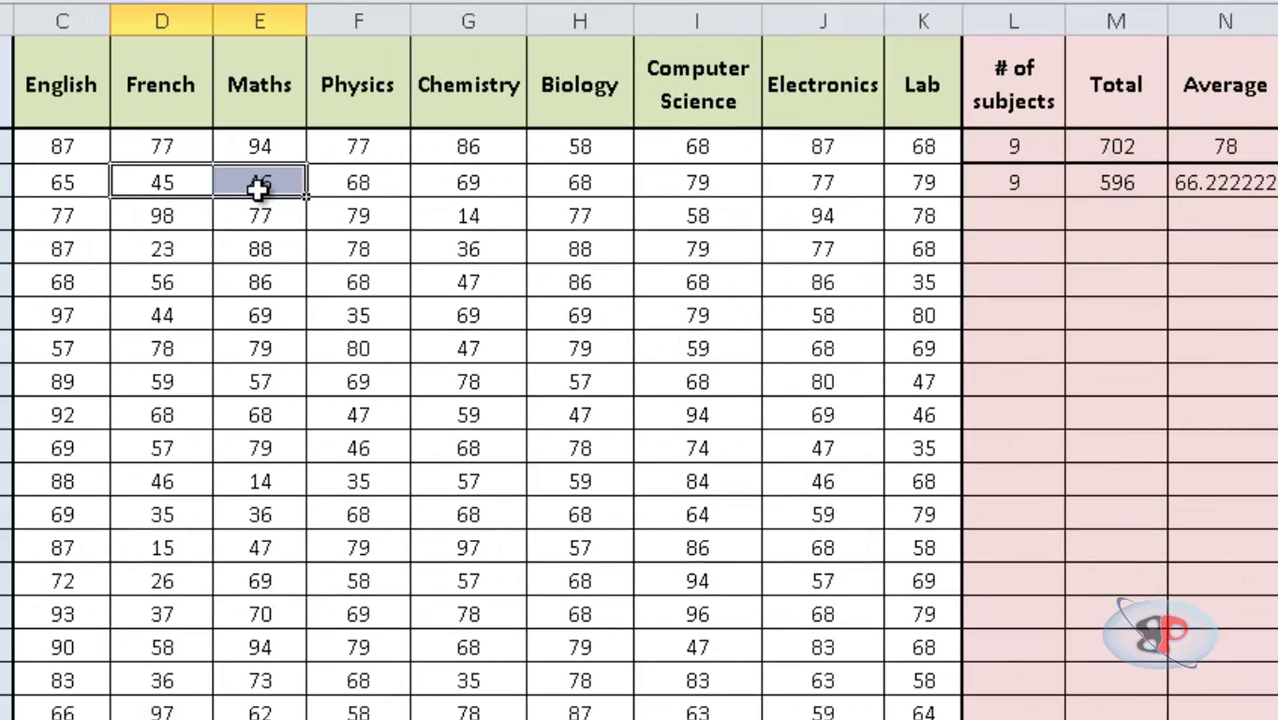
click(77, 182)
drag(362, 182, 870, 174)
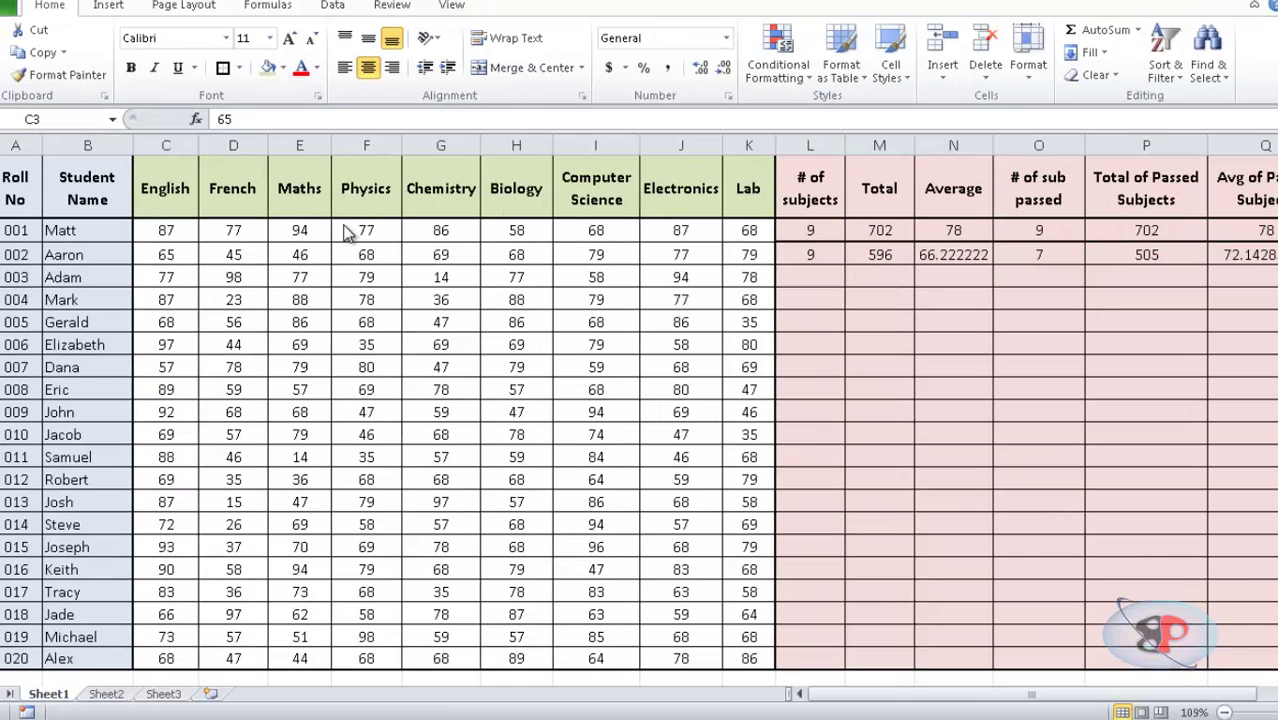
click(379, 211)
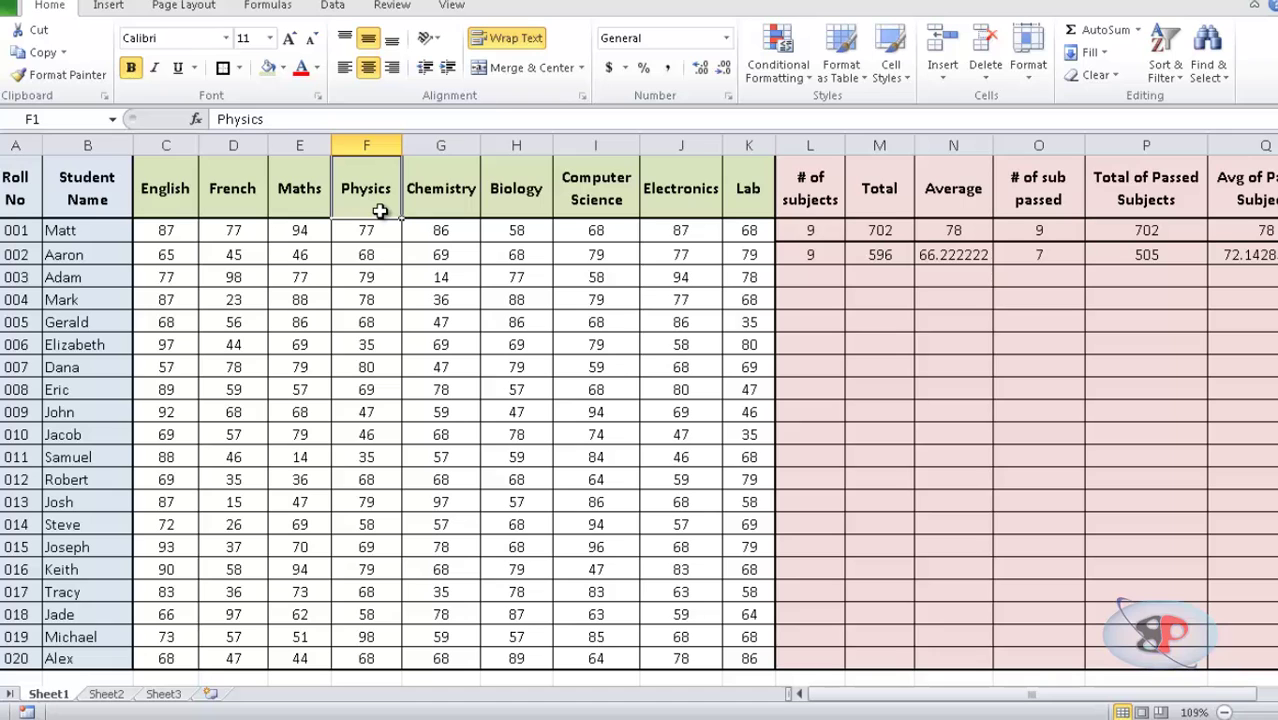
scroll(419, 263, down, 2)
scroll(419, 263, up, 2)
click(307, 389)
click(372, 344)
scroll(427, 361, down, 2)
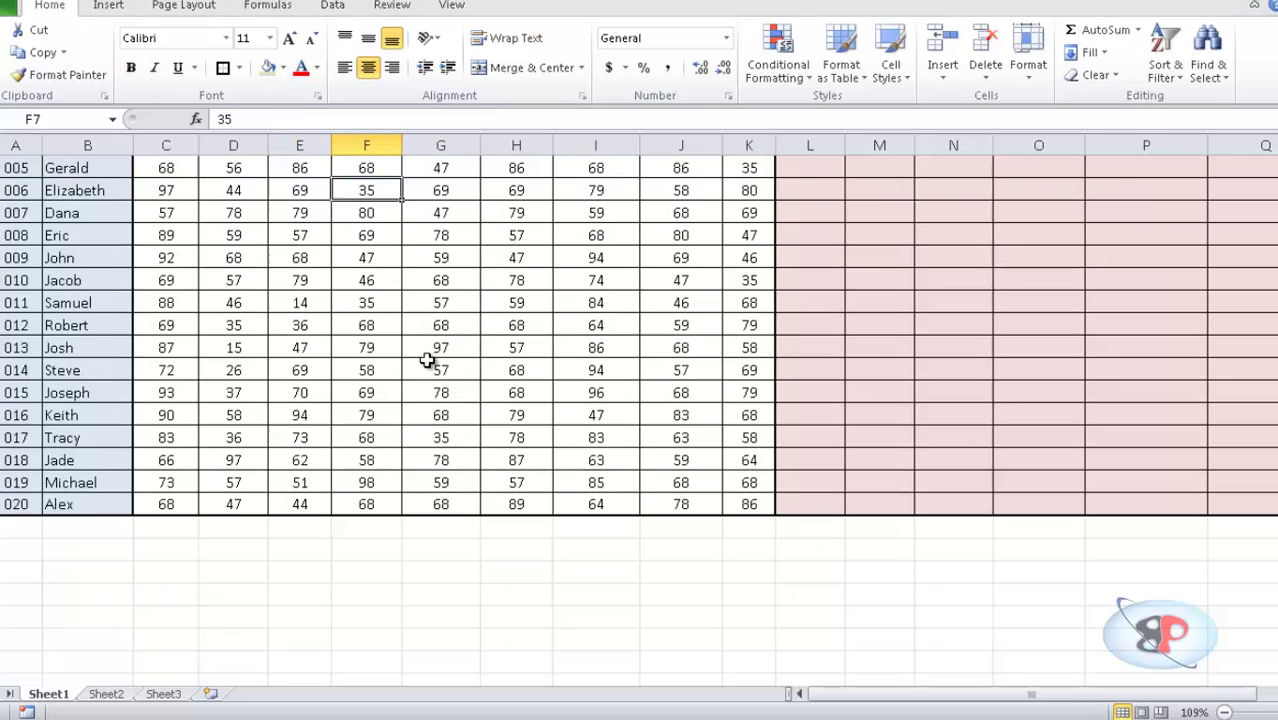
click(314, 524)
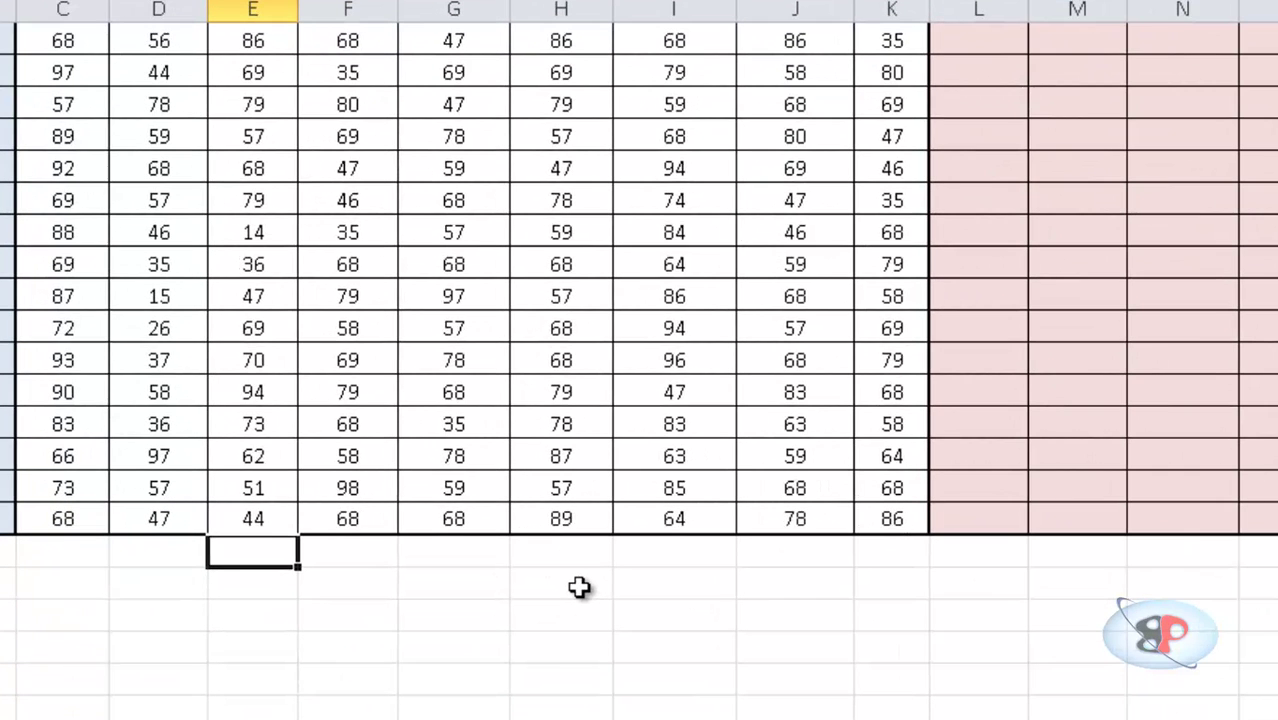
Step: Enter =COUNTIFS(E2:E21,">50",F2:F21,">50") in the cell below the Maths marks
text(=countif)
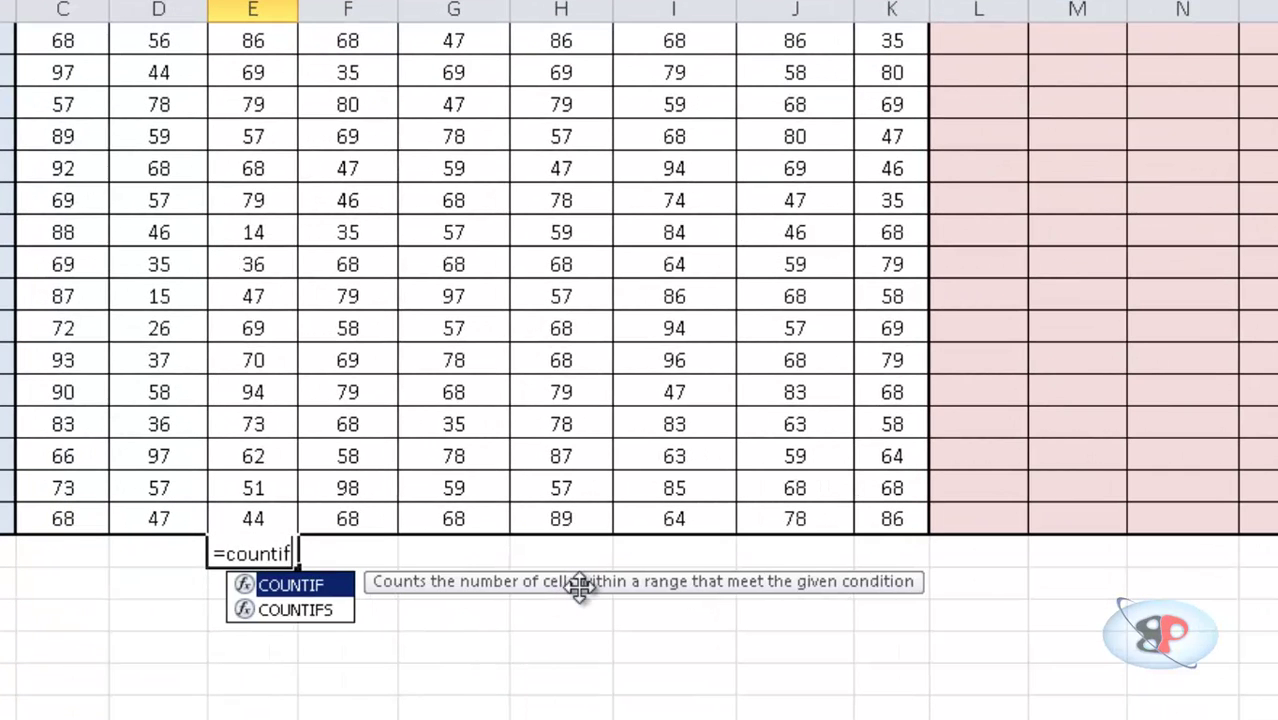
text(s()
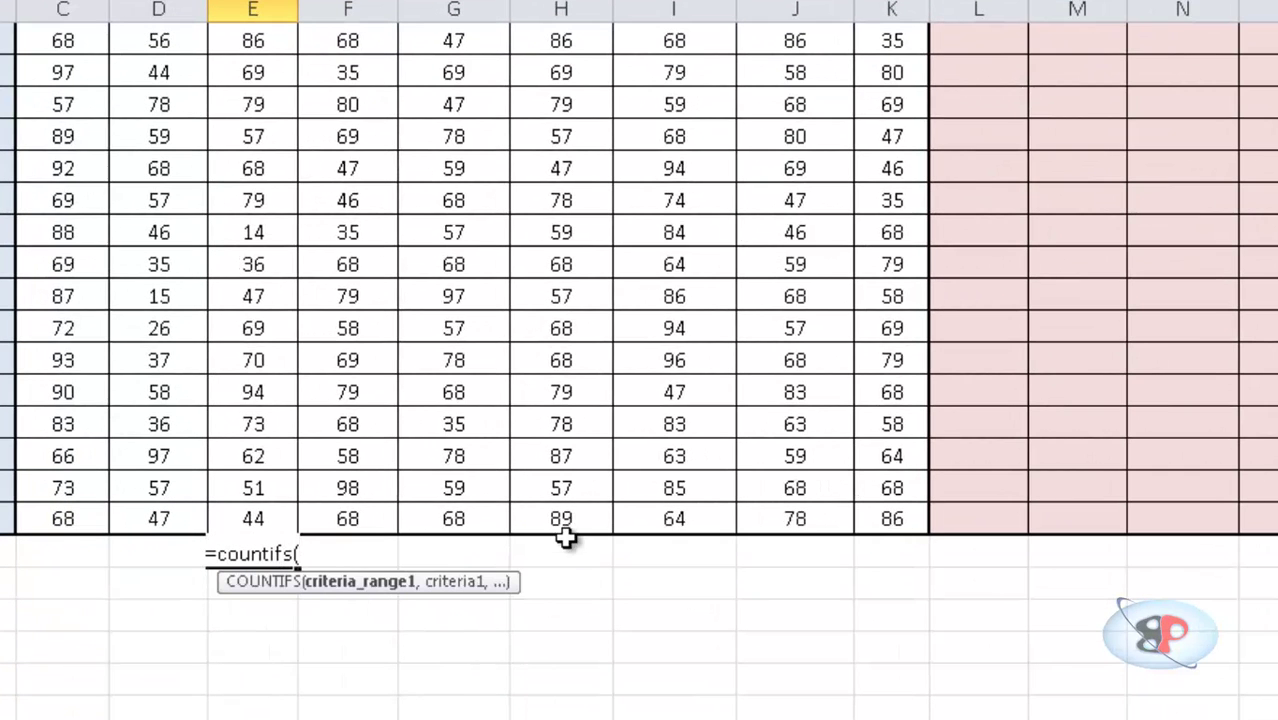
scroll(572, 513, up, 2)
drag(274, 137, 252, 716)
scroll(371, 480, down, 2)
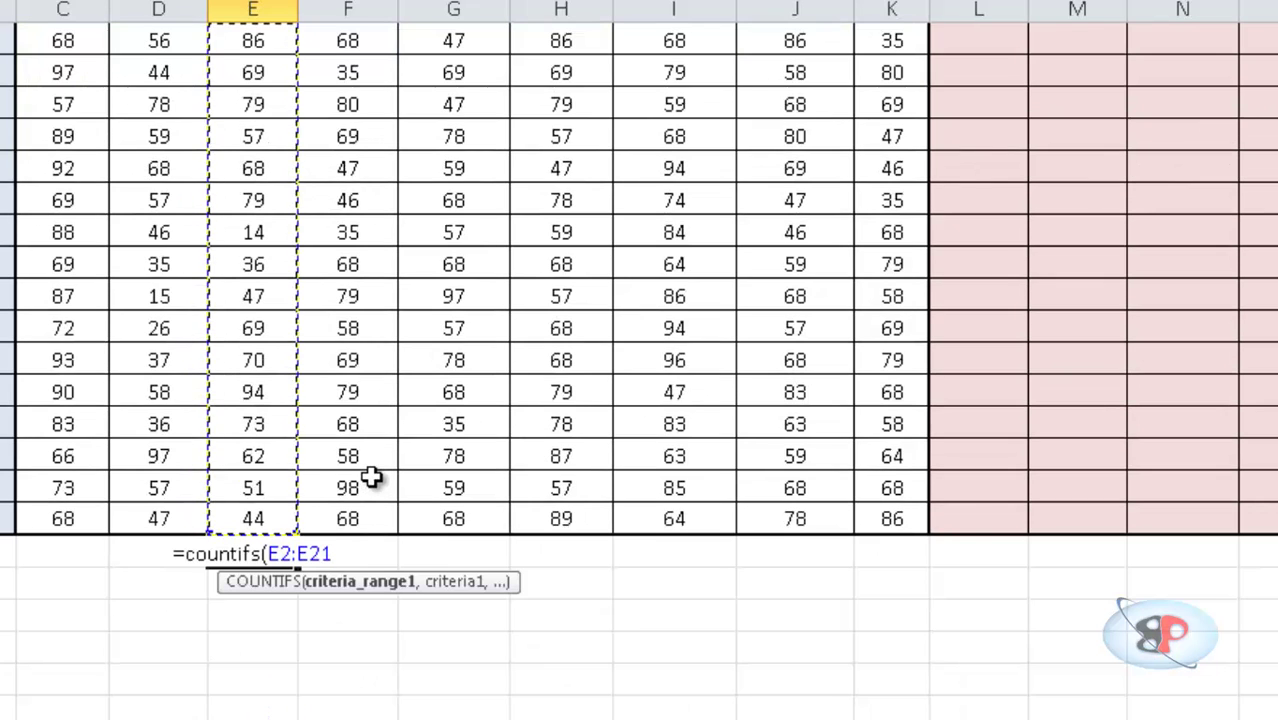
text(,)
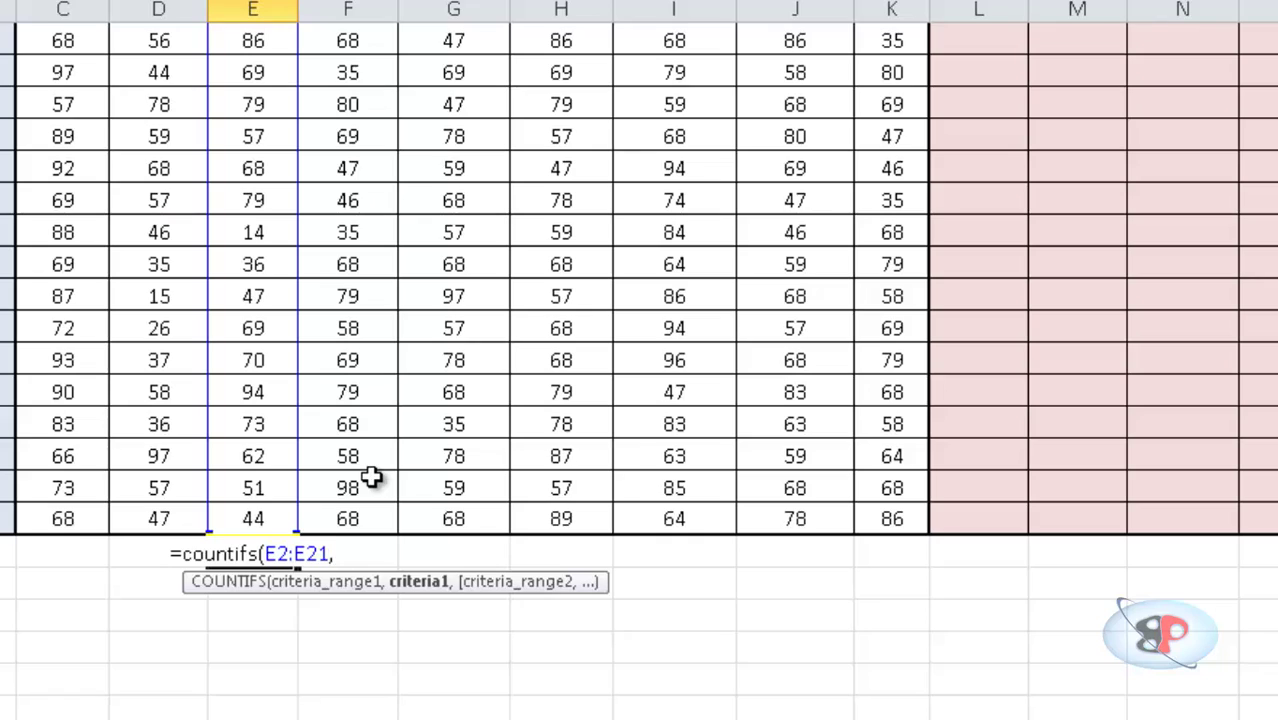
text(">5)
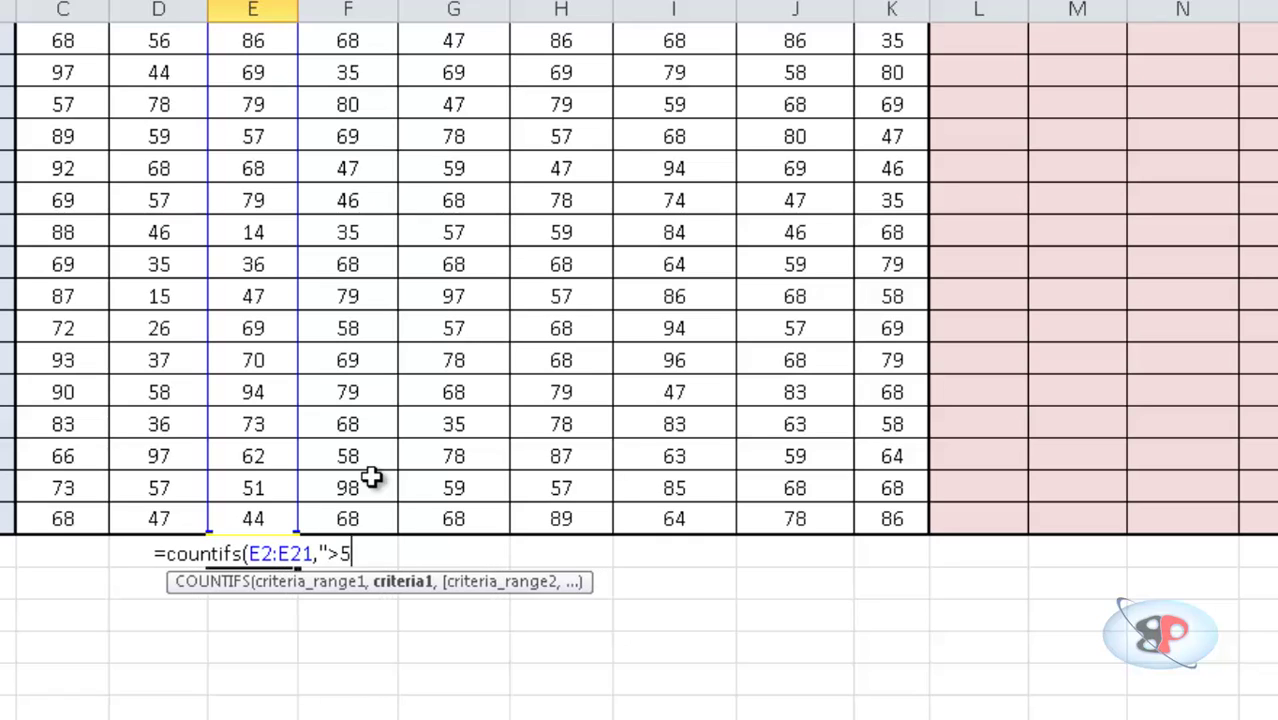
text(0")
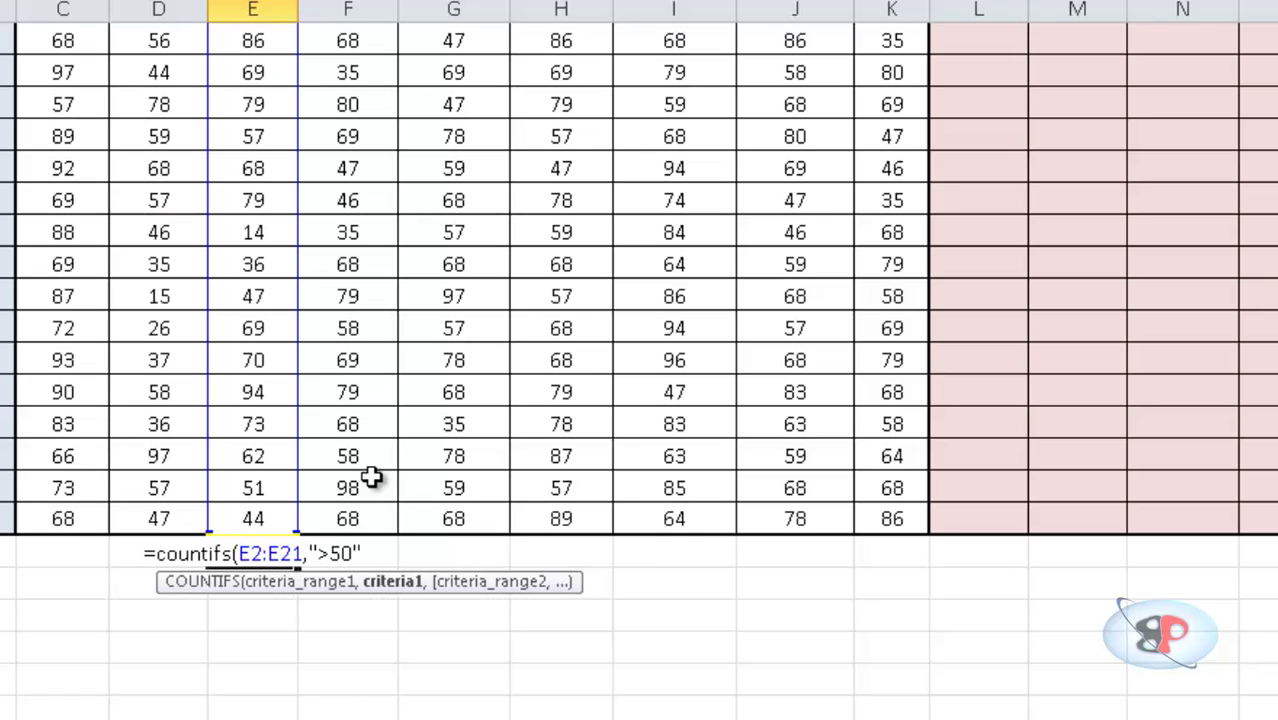
text(,)
scroll(340, 360, up, 2)
drag(337, 133, 361, 648)
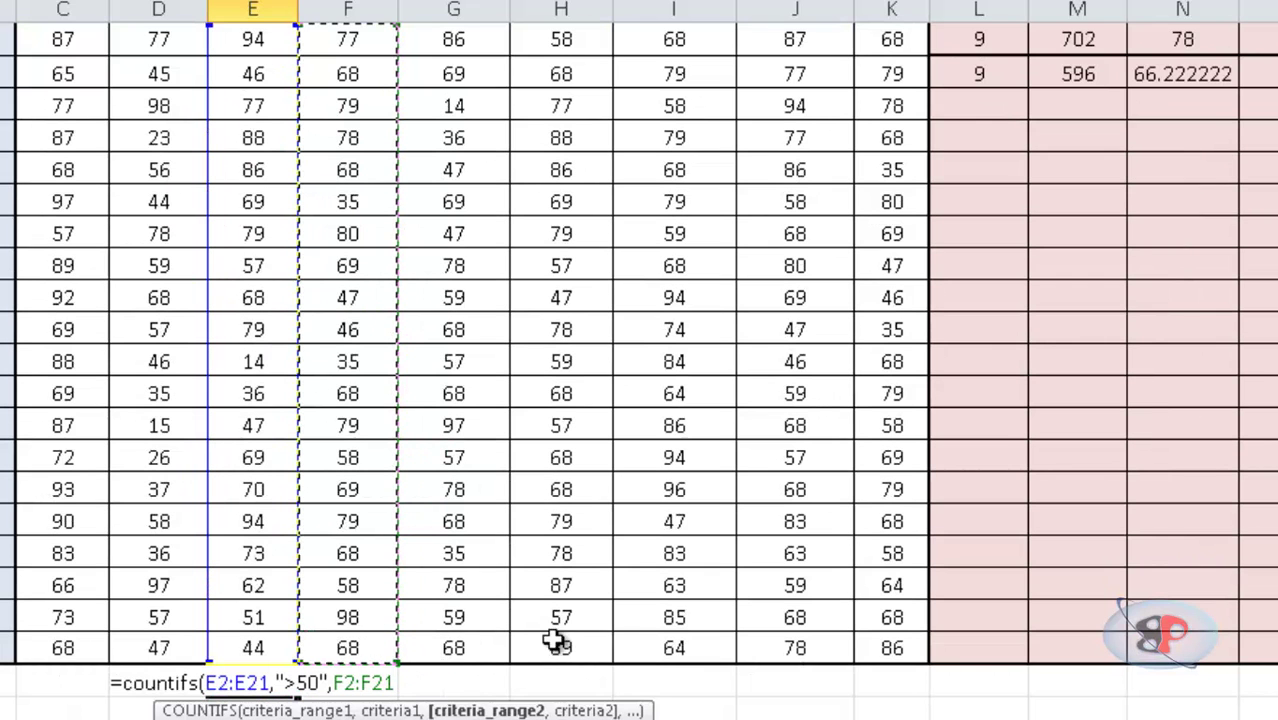
text(,)
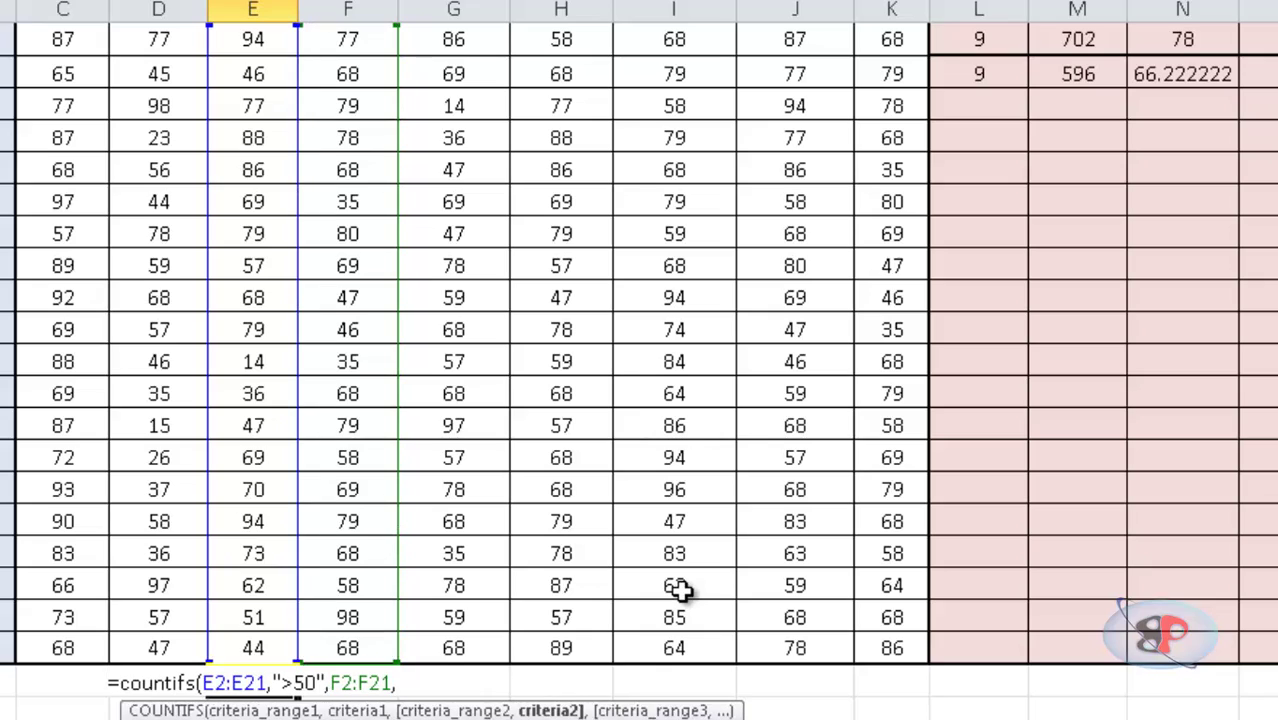
text(")
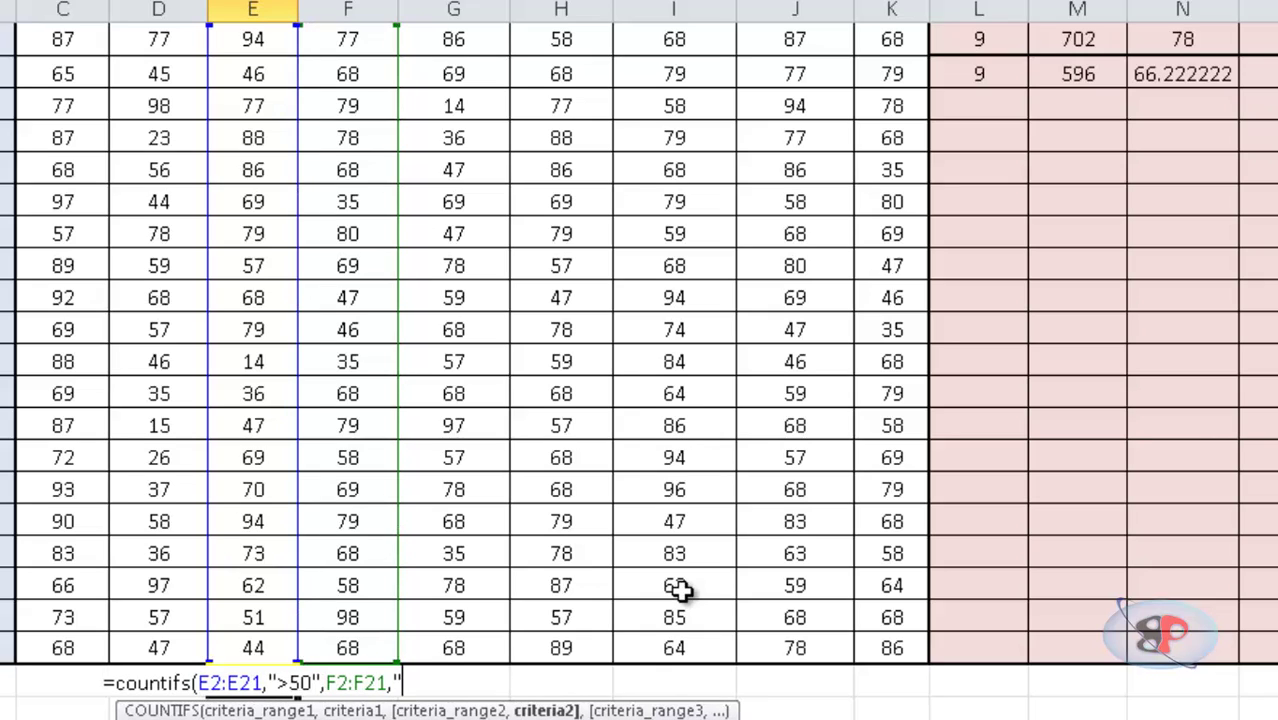
text(>50)
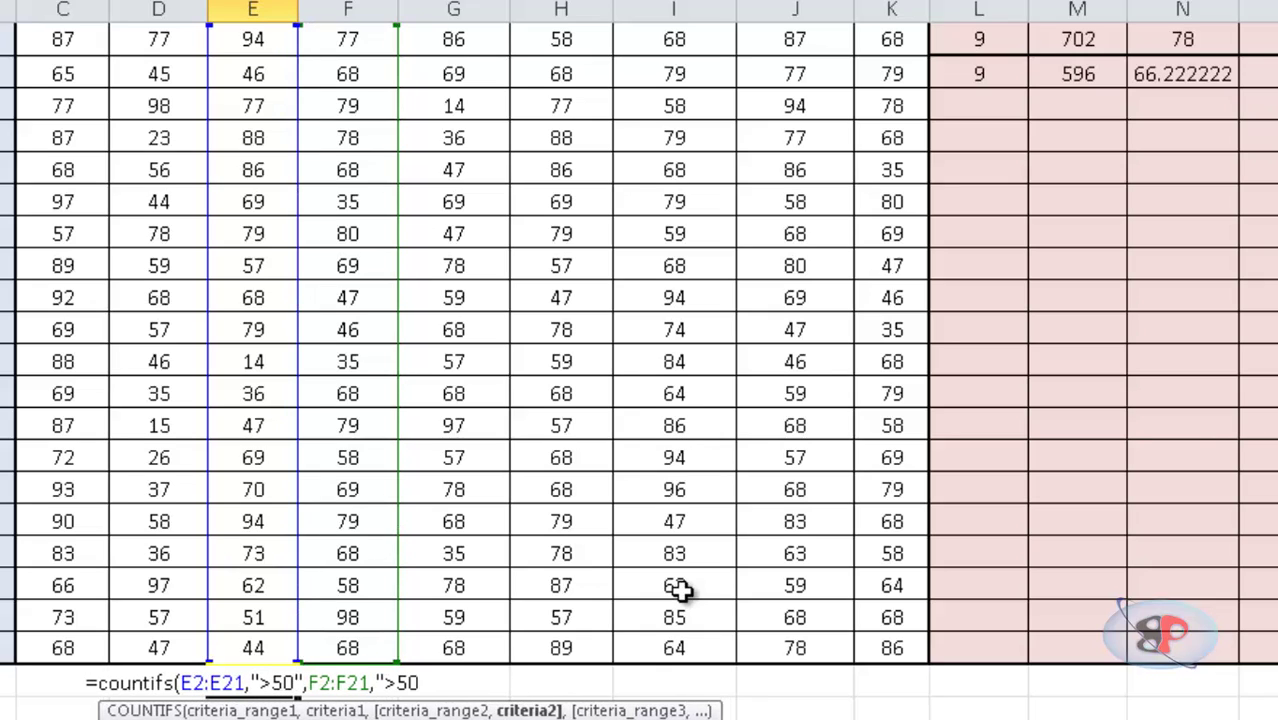
text(")
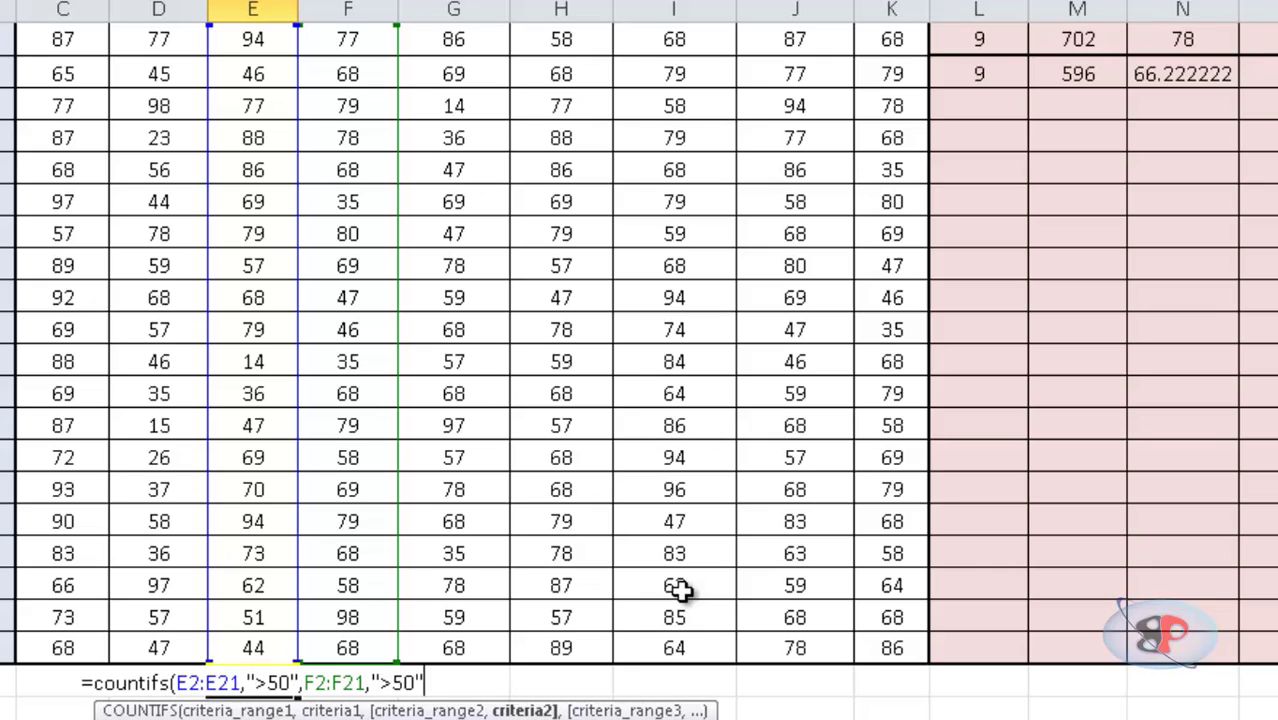
text())
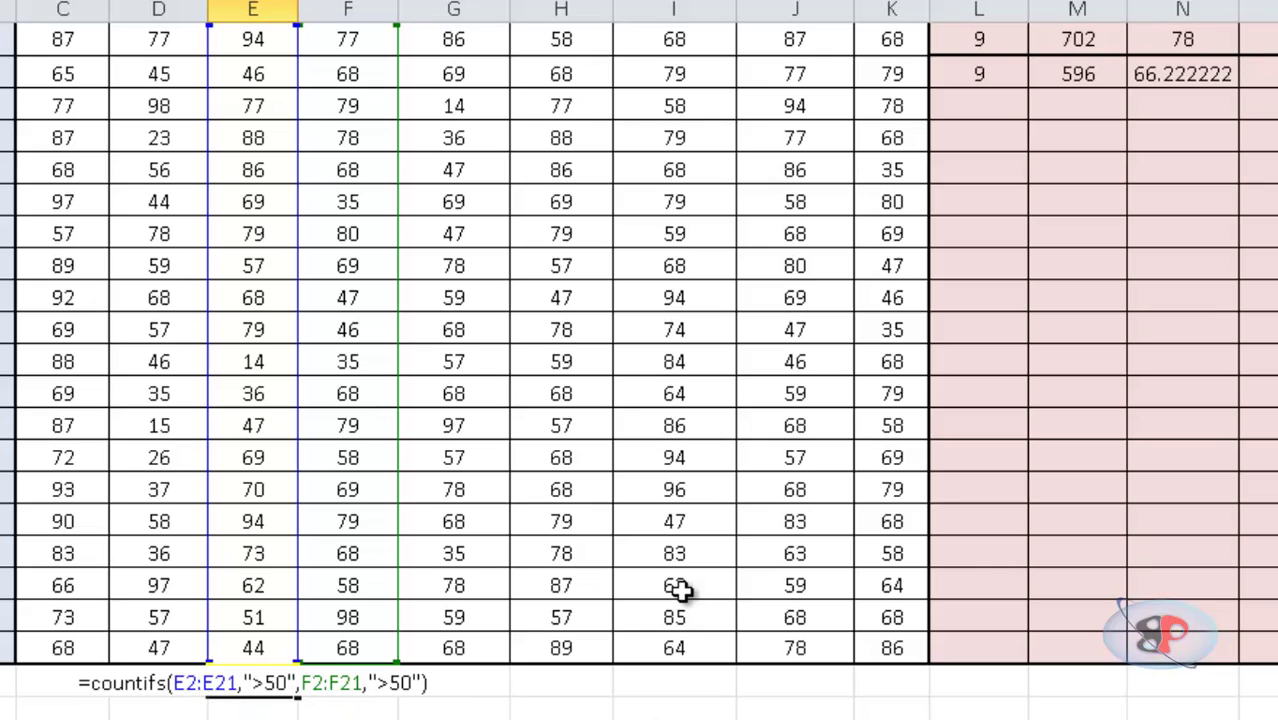
key(Return)
Step: Verify the count of 12 against the Maths and Physics columns
click(262, 680)
scroll(148, 646, up, 1)
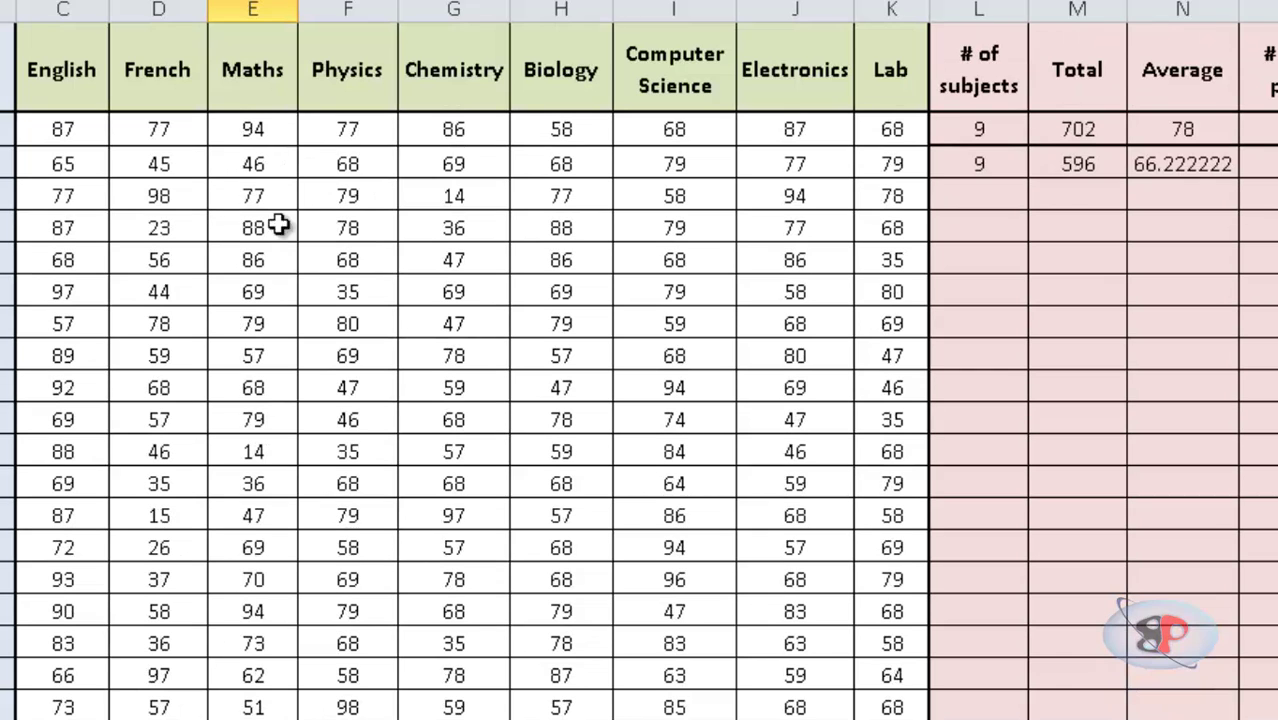
click(270, 92)
click(331, 103)
scroll(228, 400, down, 3)
click(252, 398)
scroll(385, 568, up, 3)
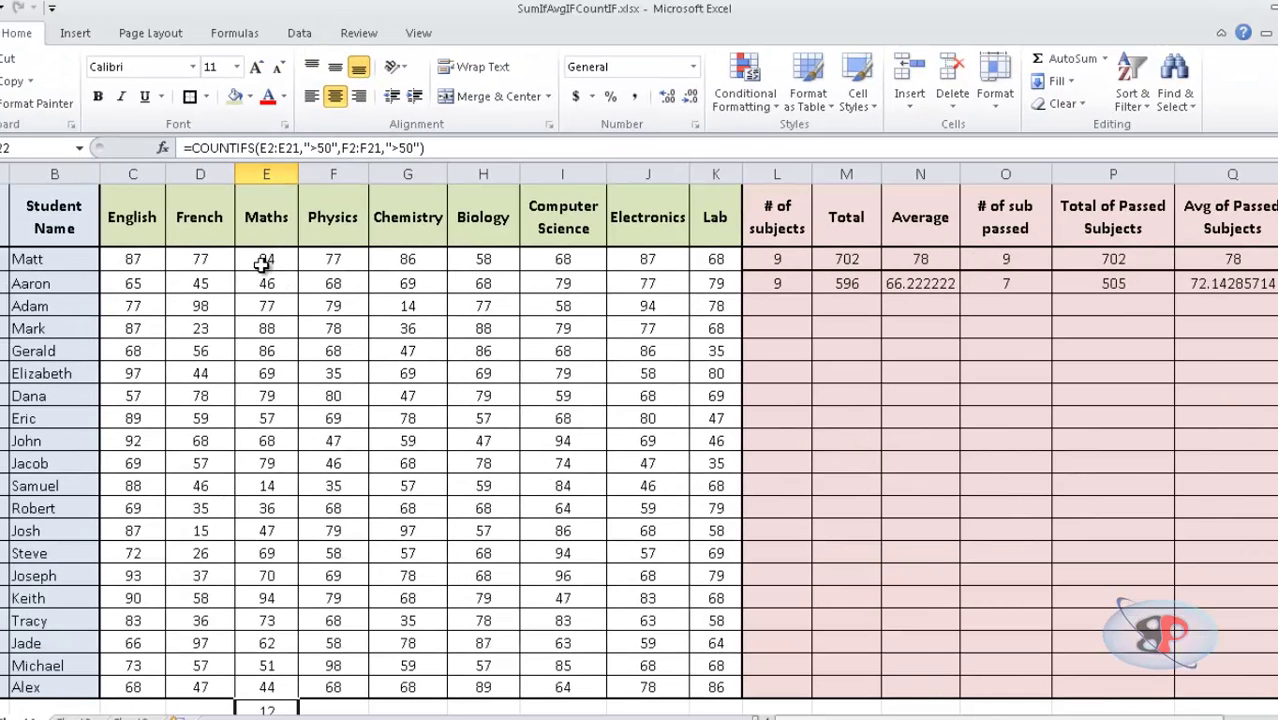
Step: Create a conditional formatting rule on E2:F21 for Cell Value greater than 50
drag(262, 262, 353, 666)
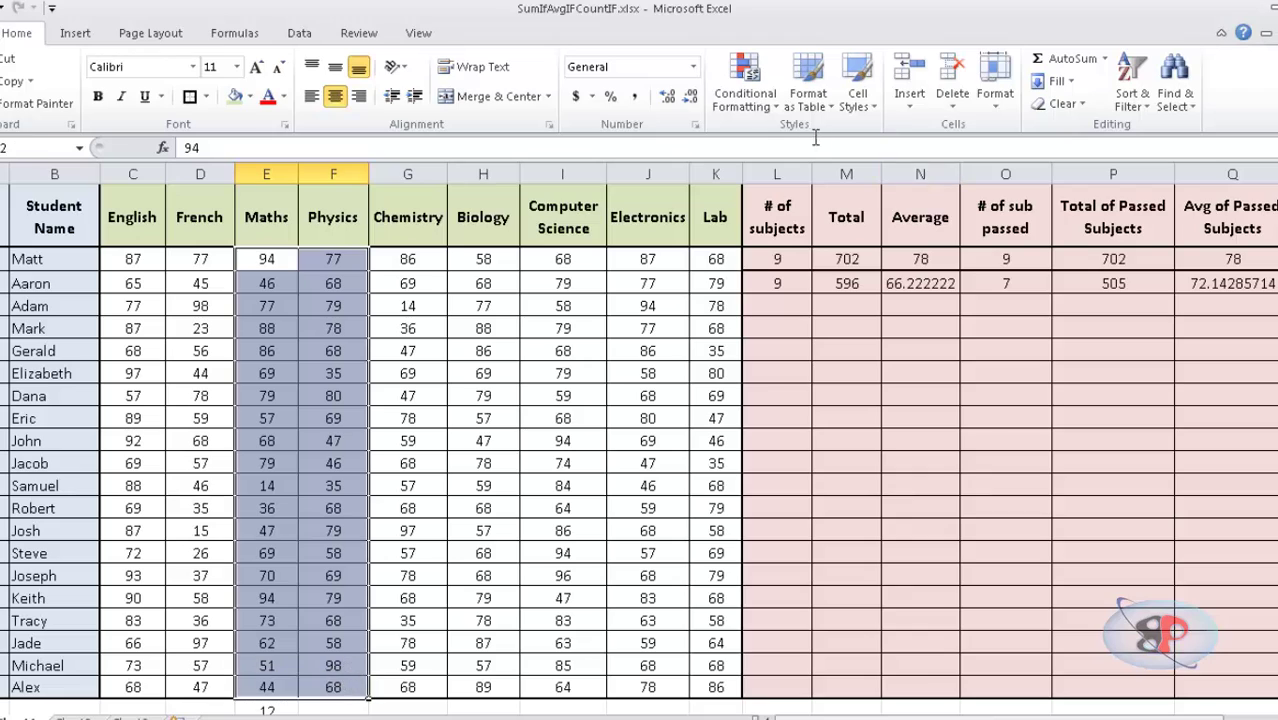
click(745, 93)
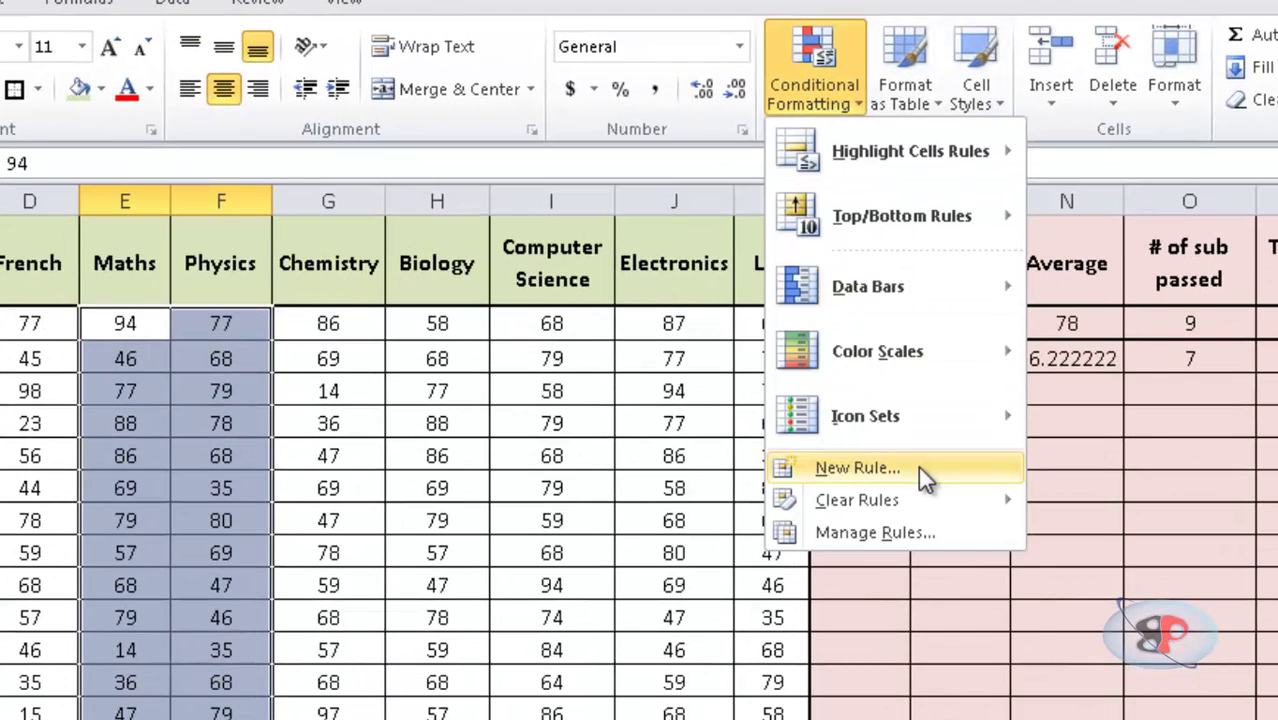
click(918, 467)
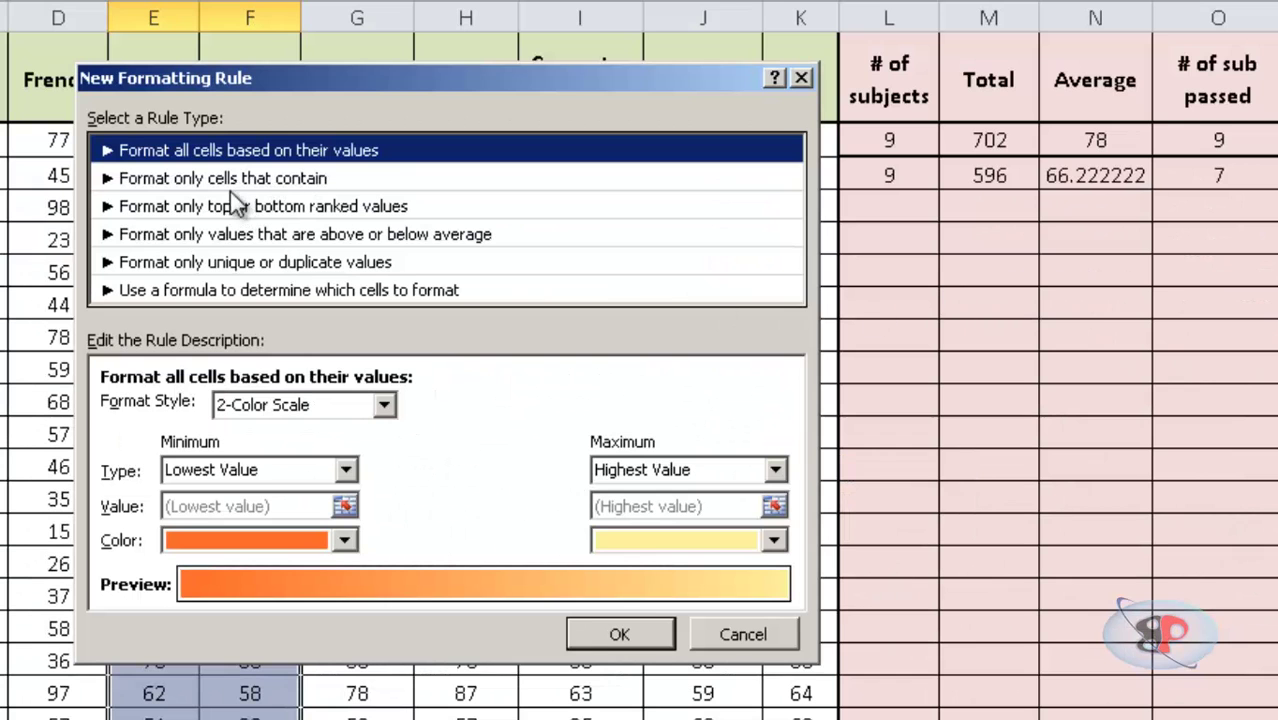
click(230, 189)
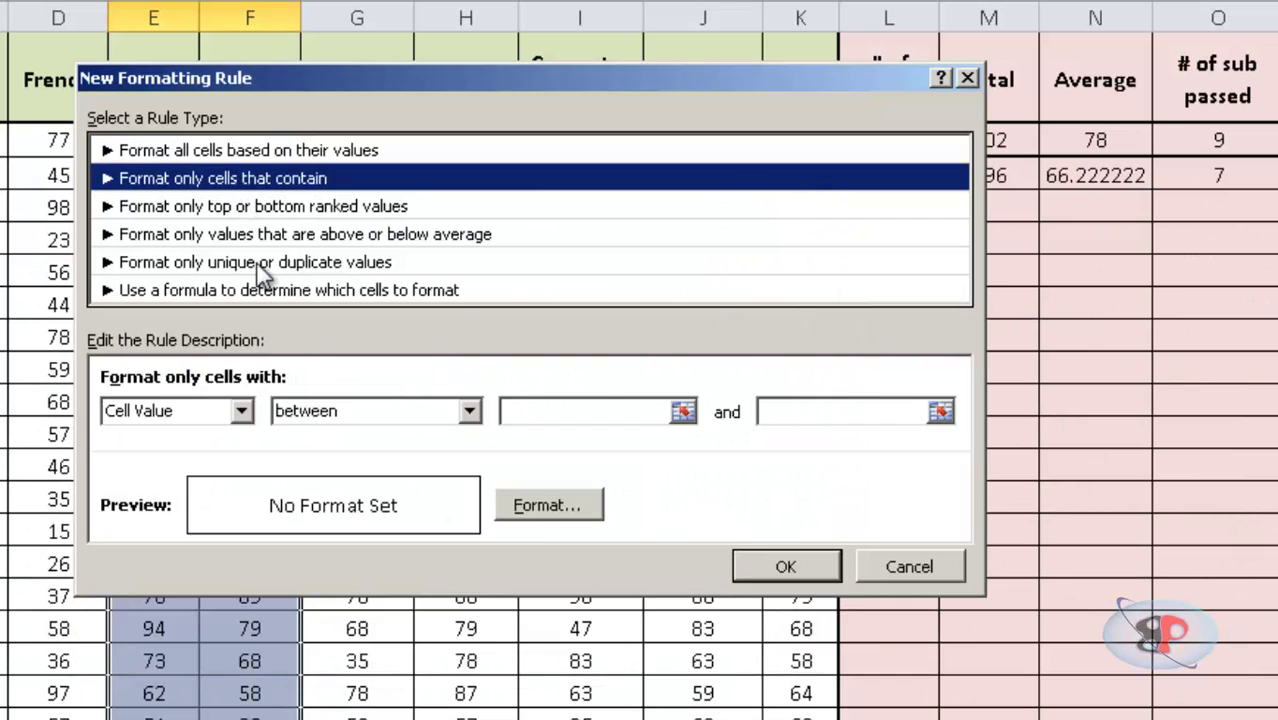
click(243, 411)
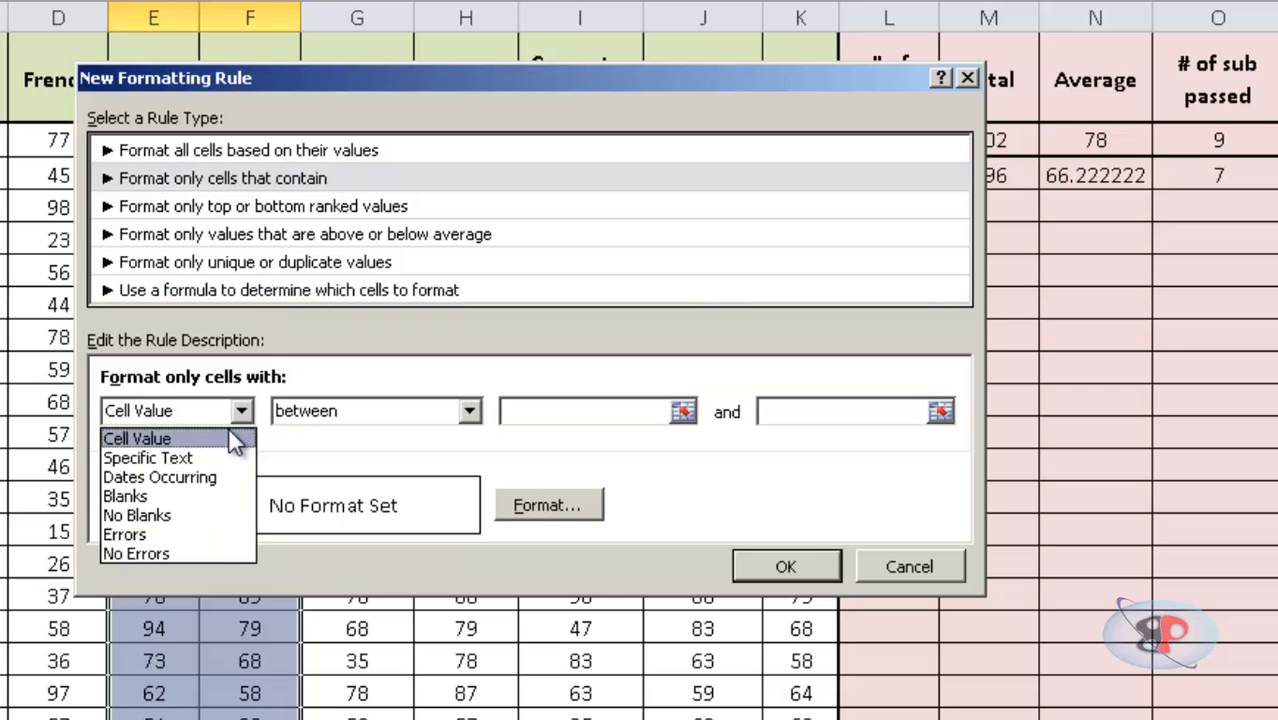
click(245, 410)
click(330, 411)
click(322, 515)
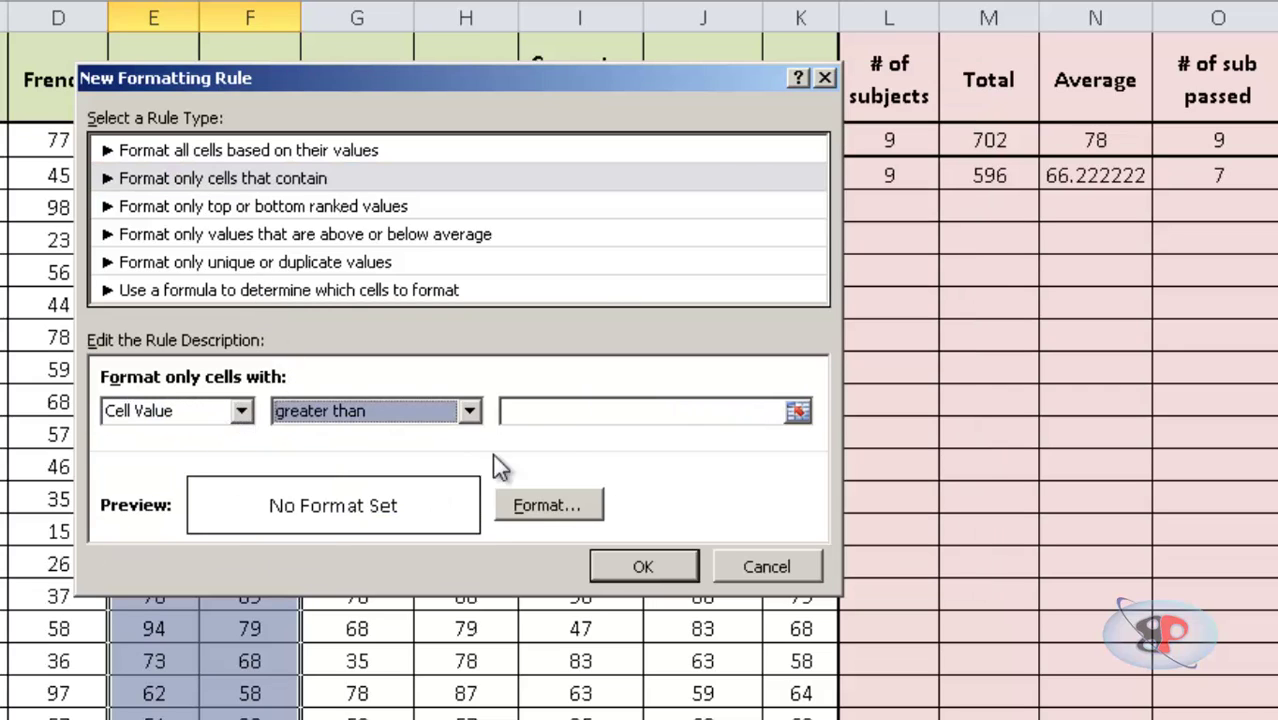
click(558, 408)
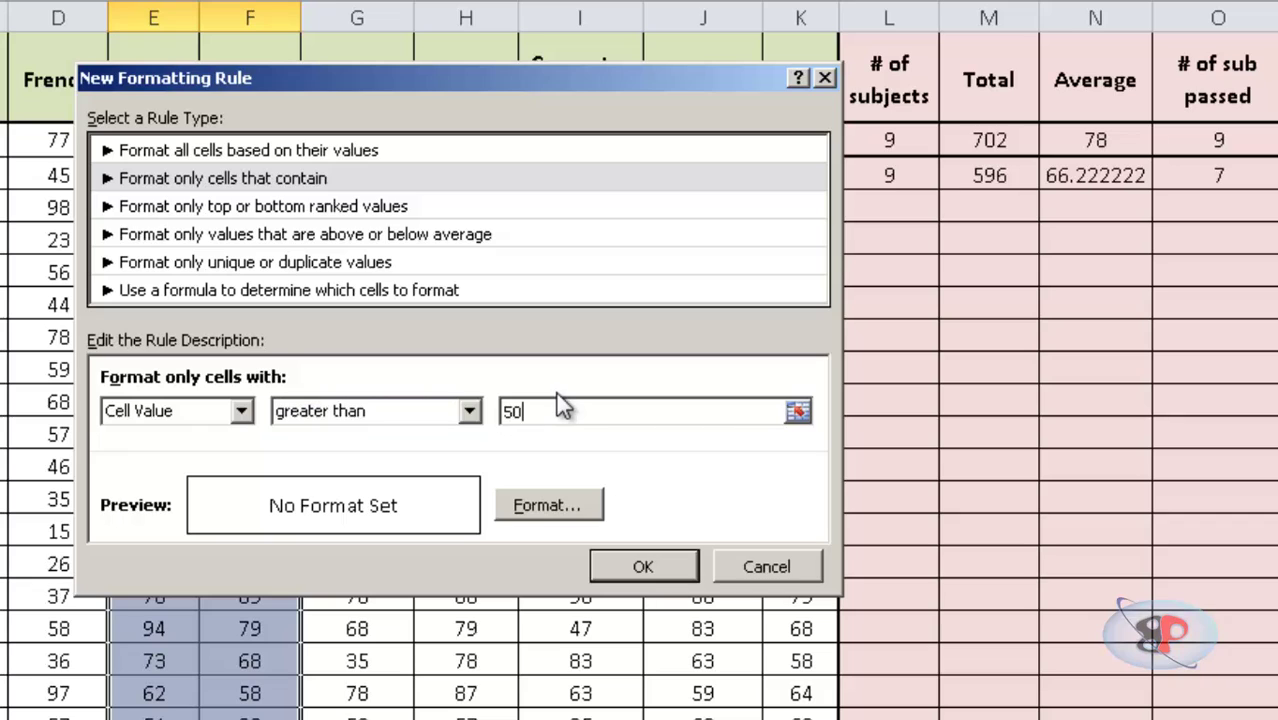
Step: Give the rule a light-blue fill and apply it
click(545, 505)
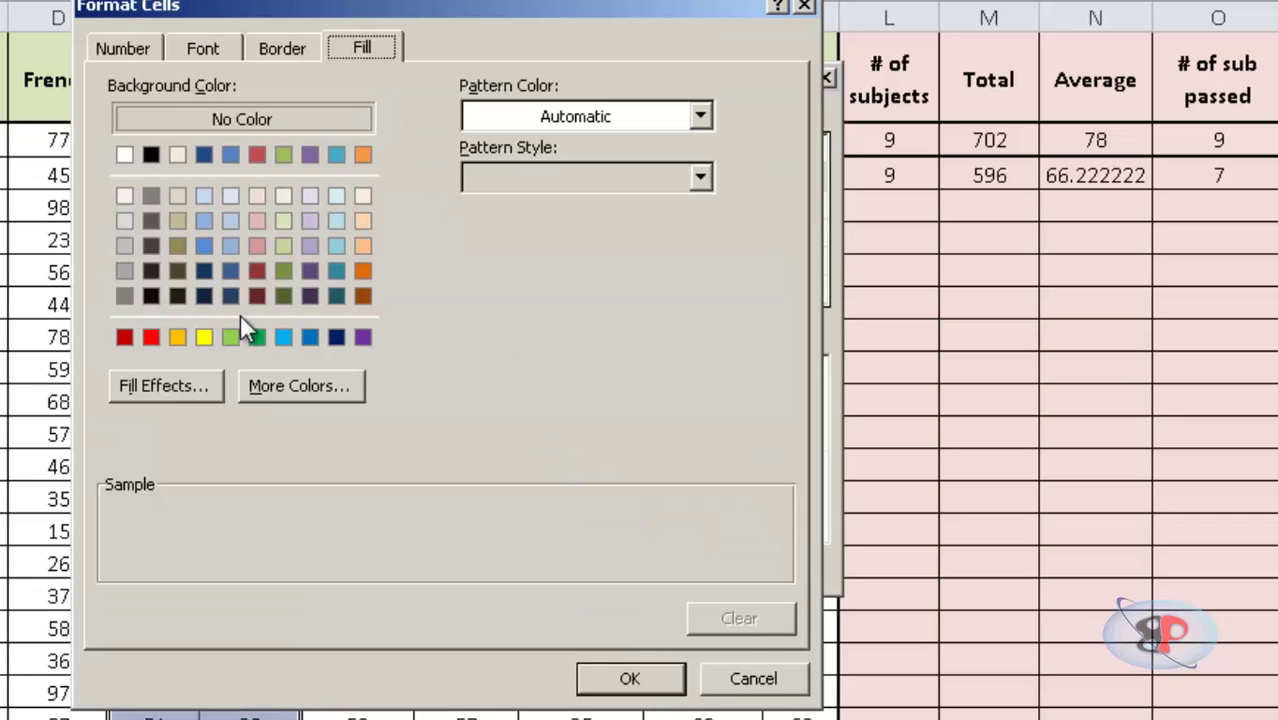
click(284, 337)
click(628, 678)
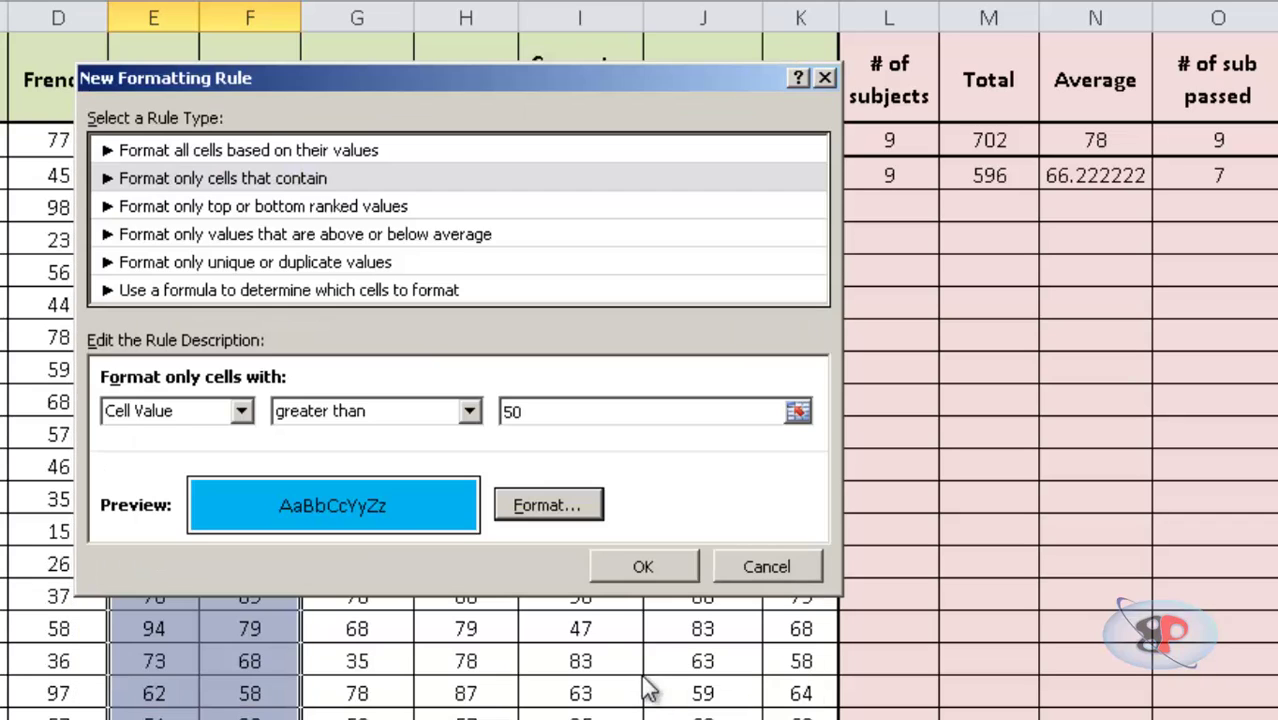
click(642, 565)
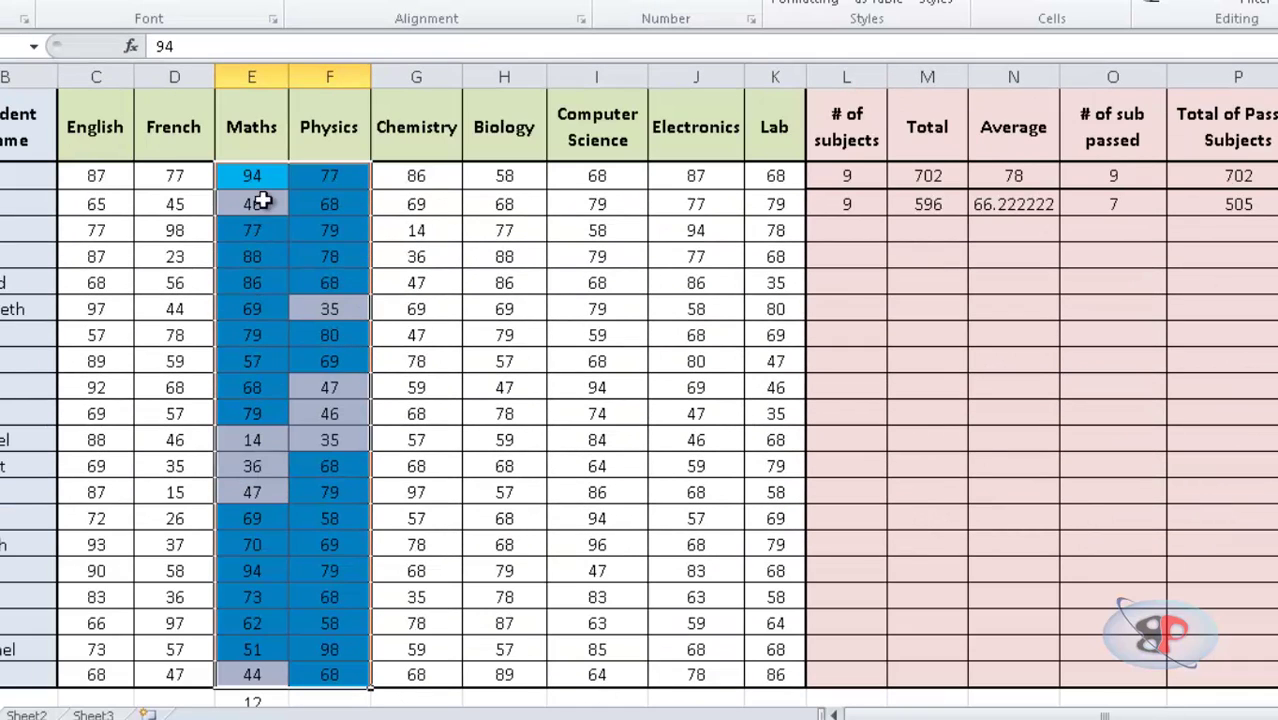
drag(262, 177, 297, 180)
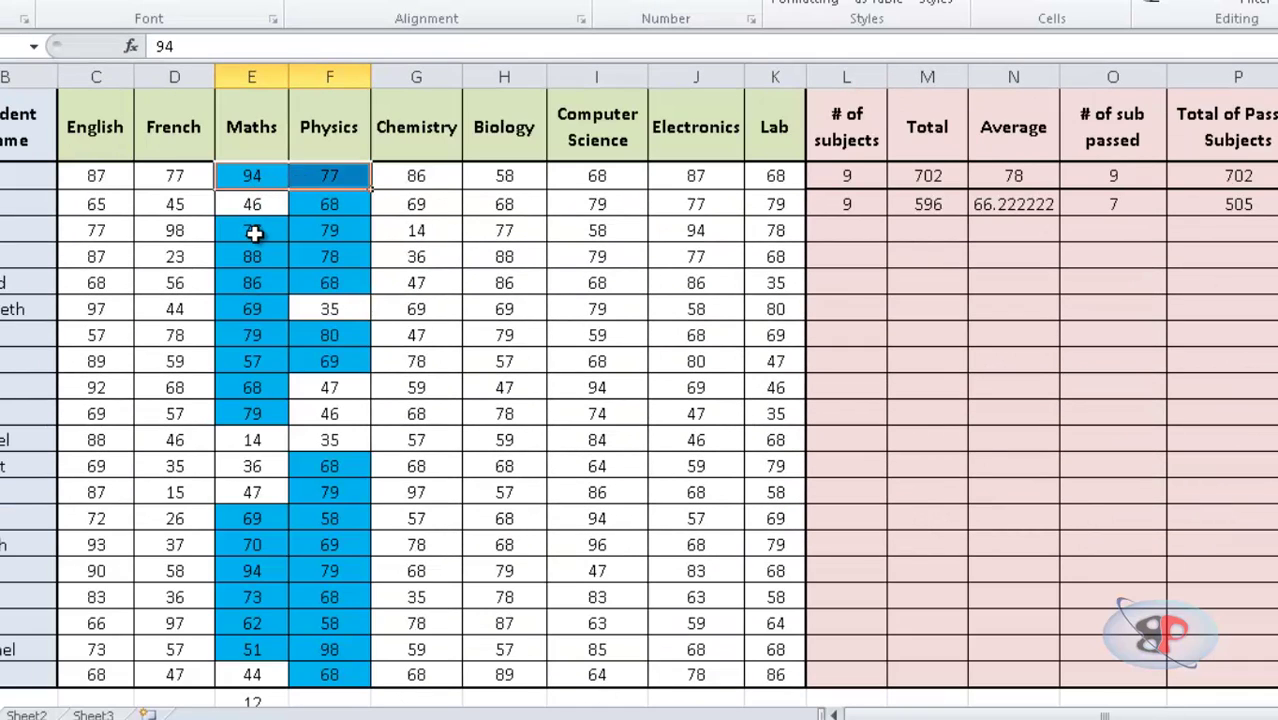
drag(257, 234, 305, 236)
click(257, 257)
drag(268, 177, 325, 180)
drag(257, 231, 328, 231)
drag(262, 257, 307, 291)
drag(276, 334, 325, 336)
drag(240, 358, 342, 360)
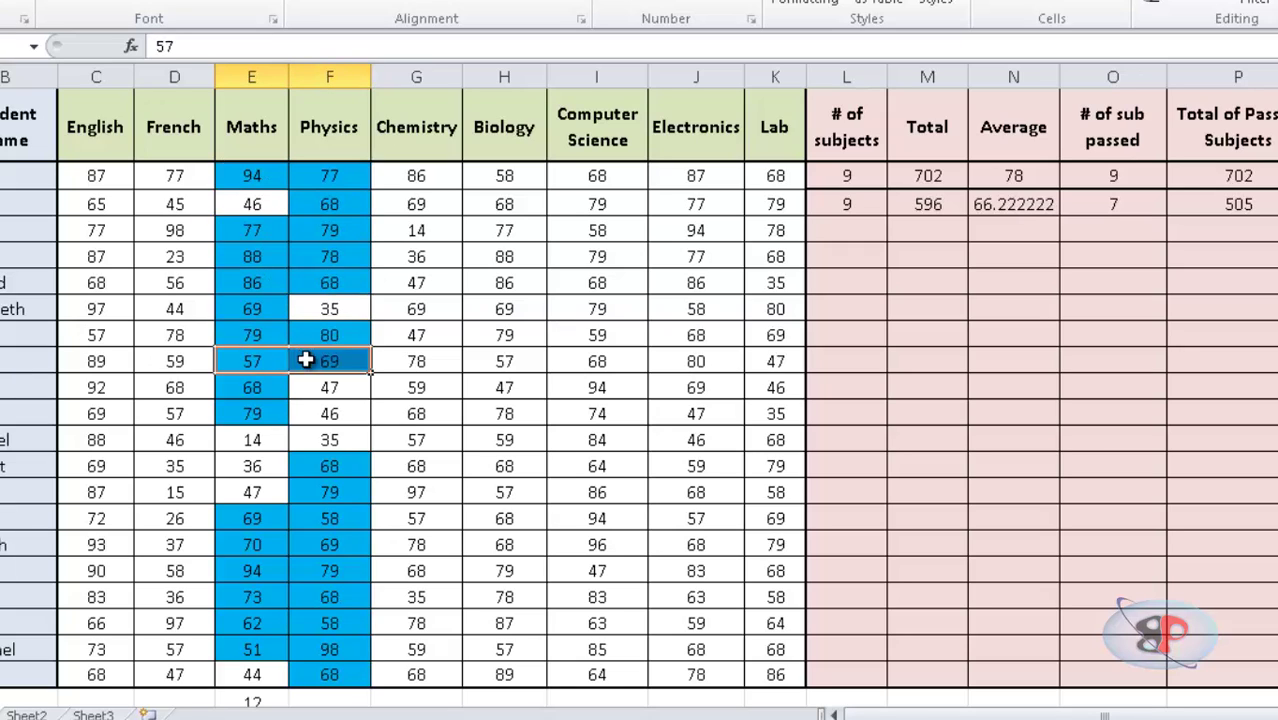
drag(262, 520, 322, 546)
drag(236, 574, 322, 598)
drag(250, 623, 302, 649)
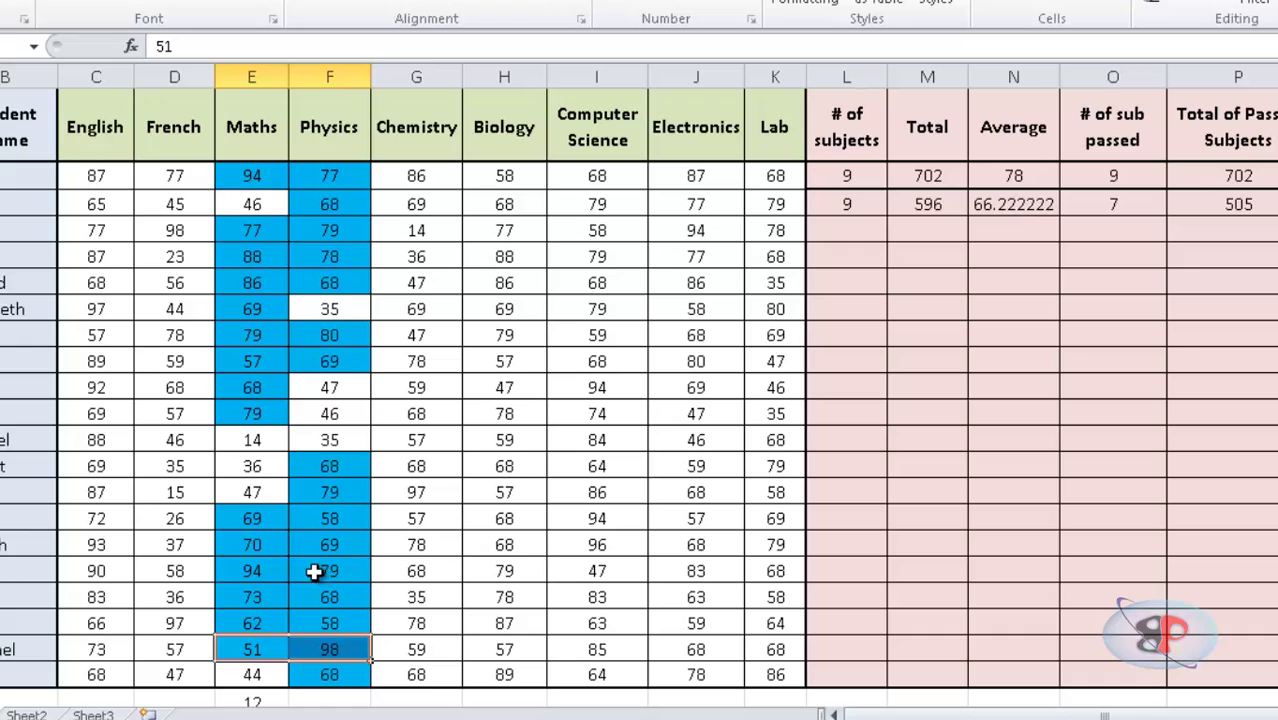